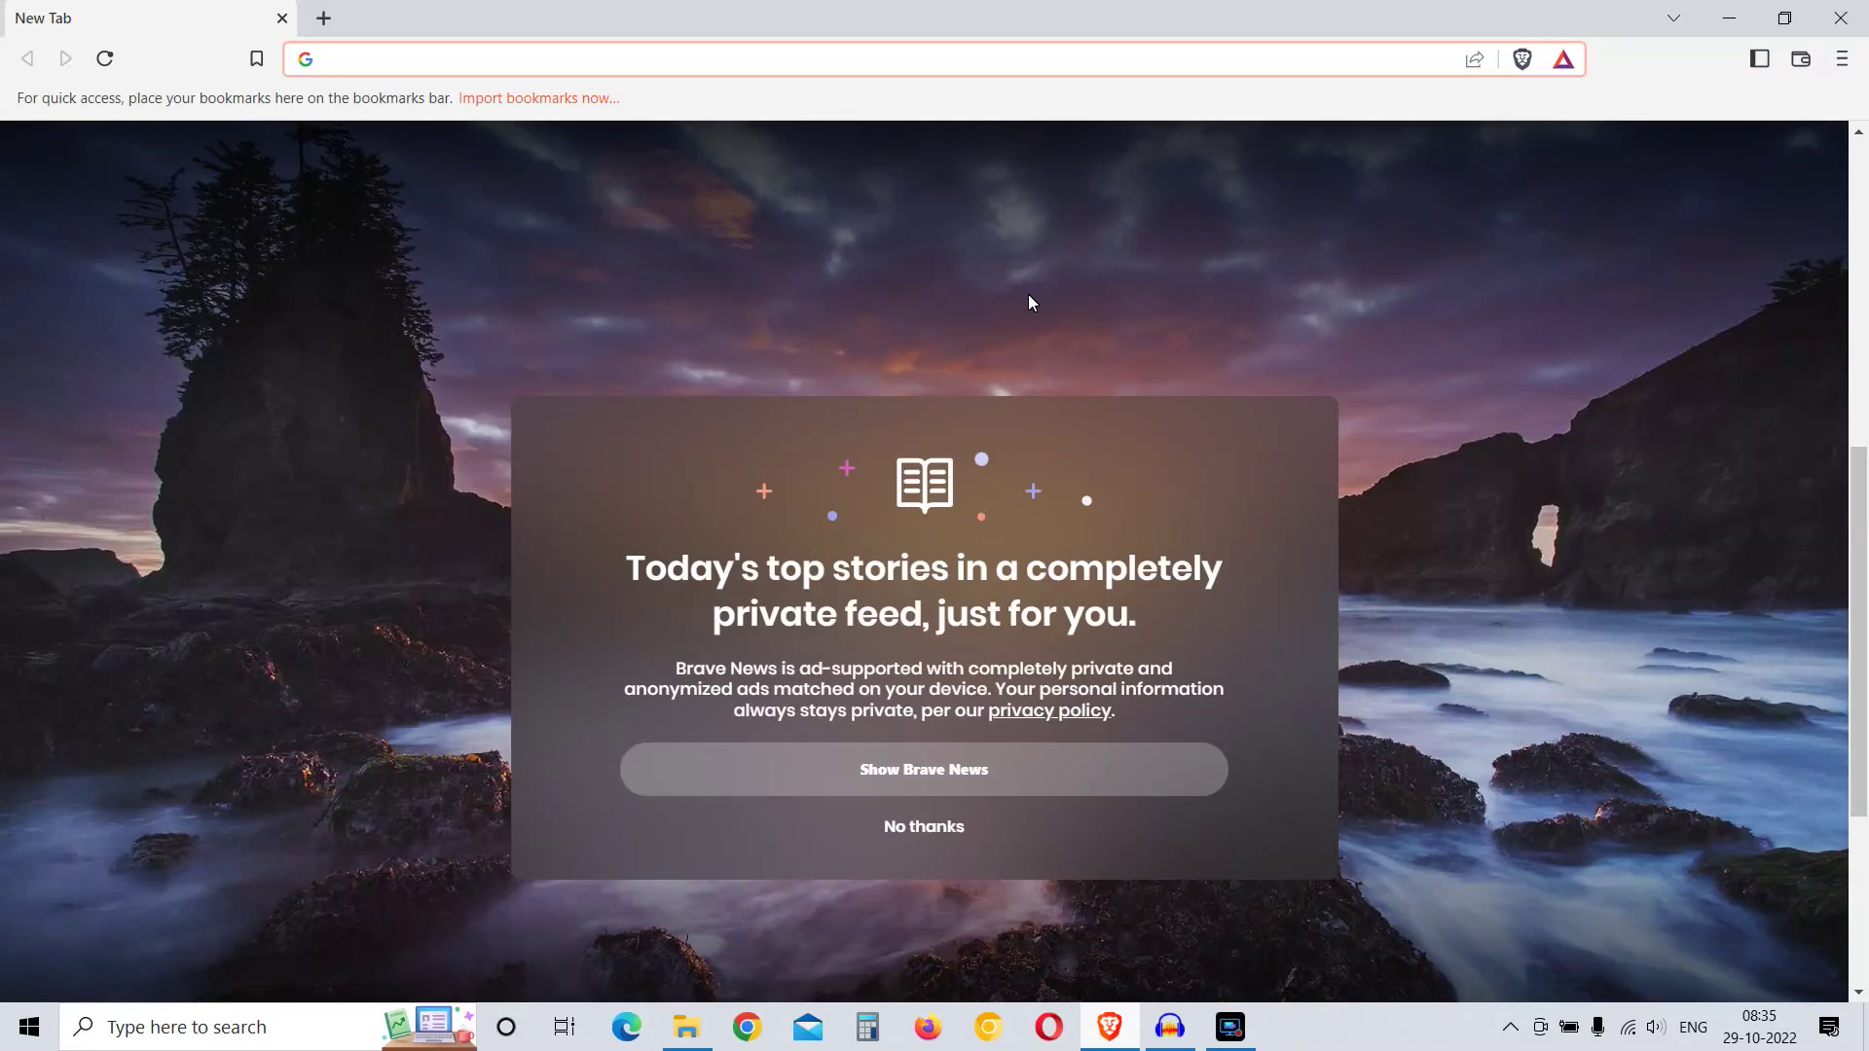
type("google.com")
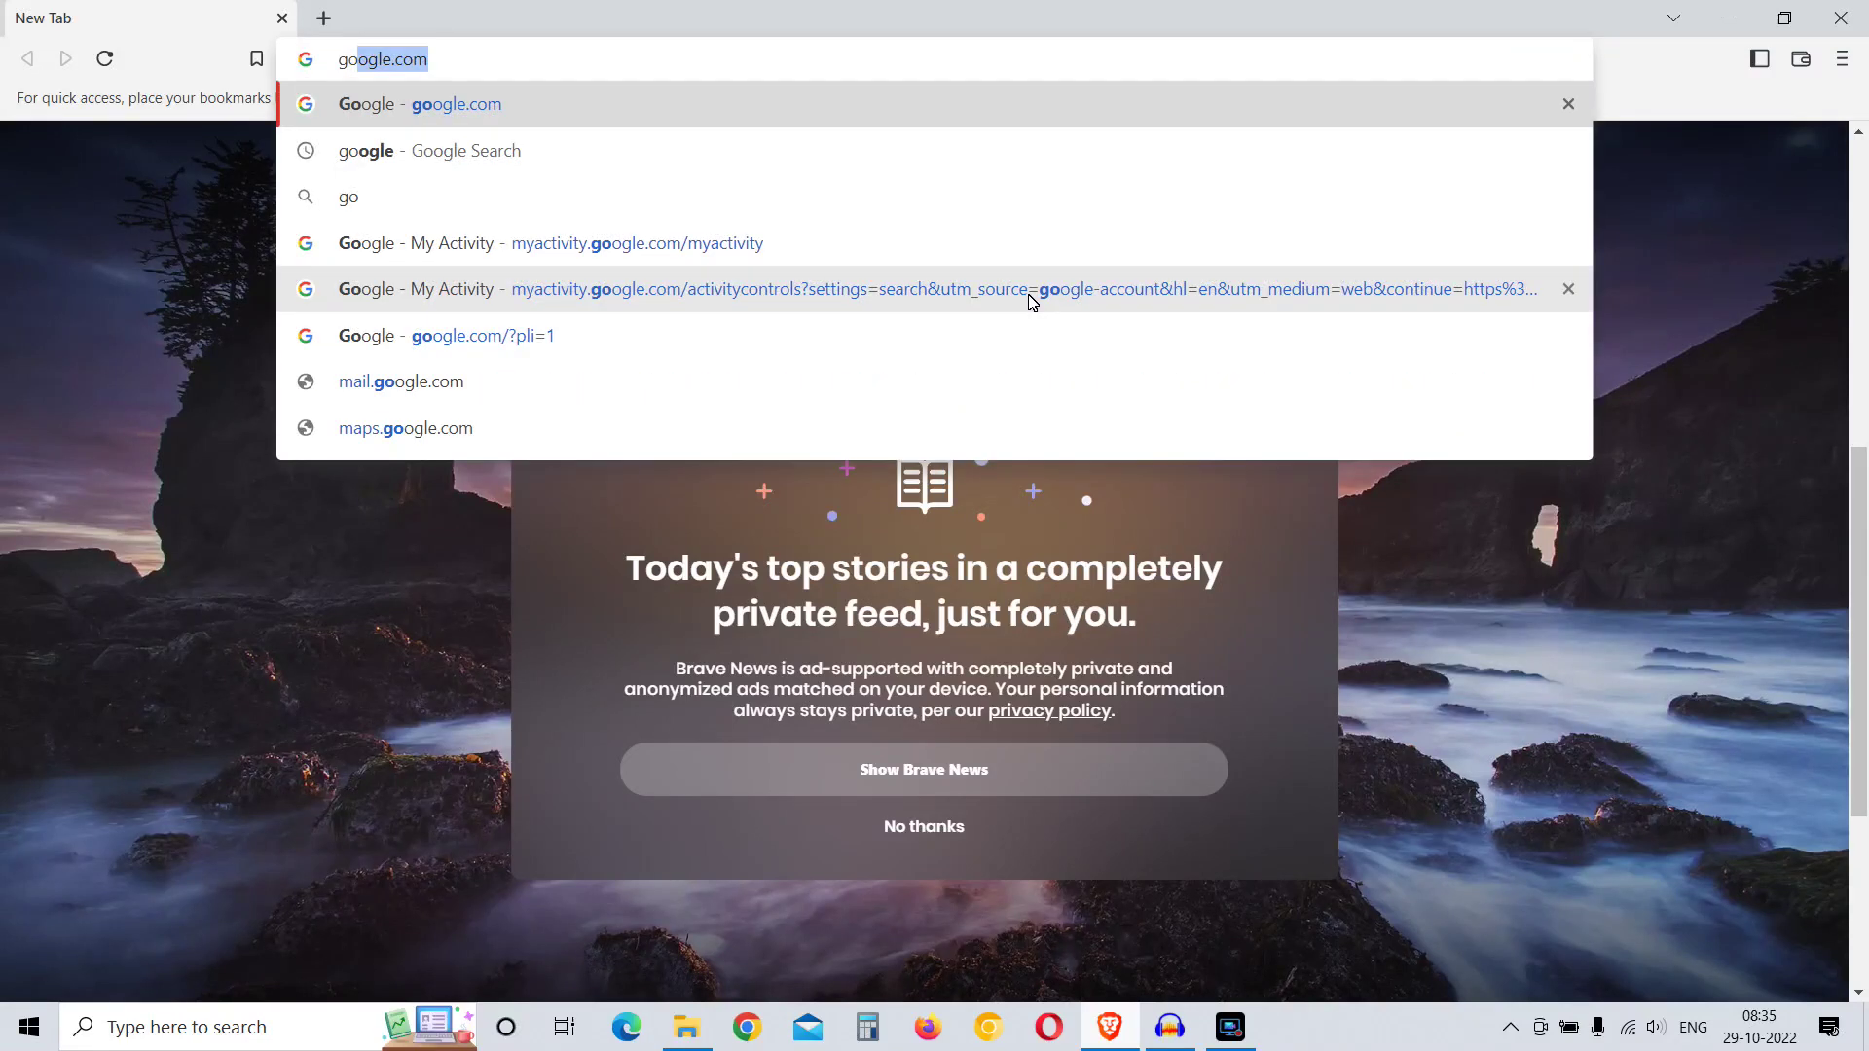
Load google.com and reveal the signed-in account's summary panel.
key("Return")
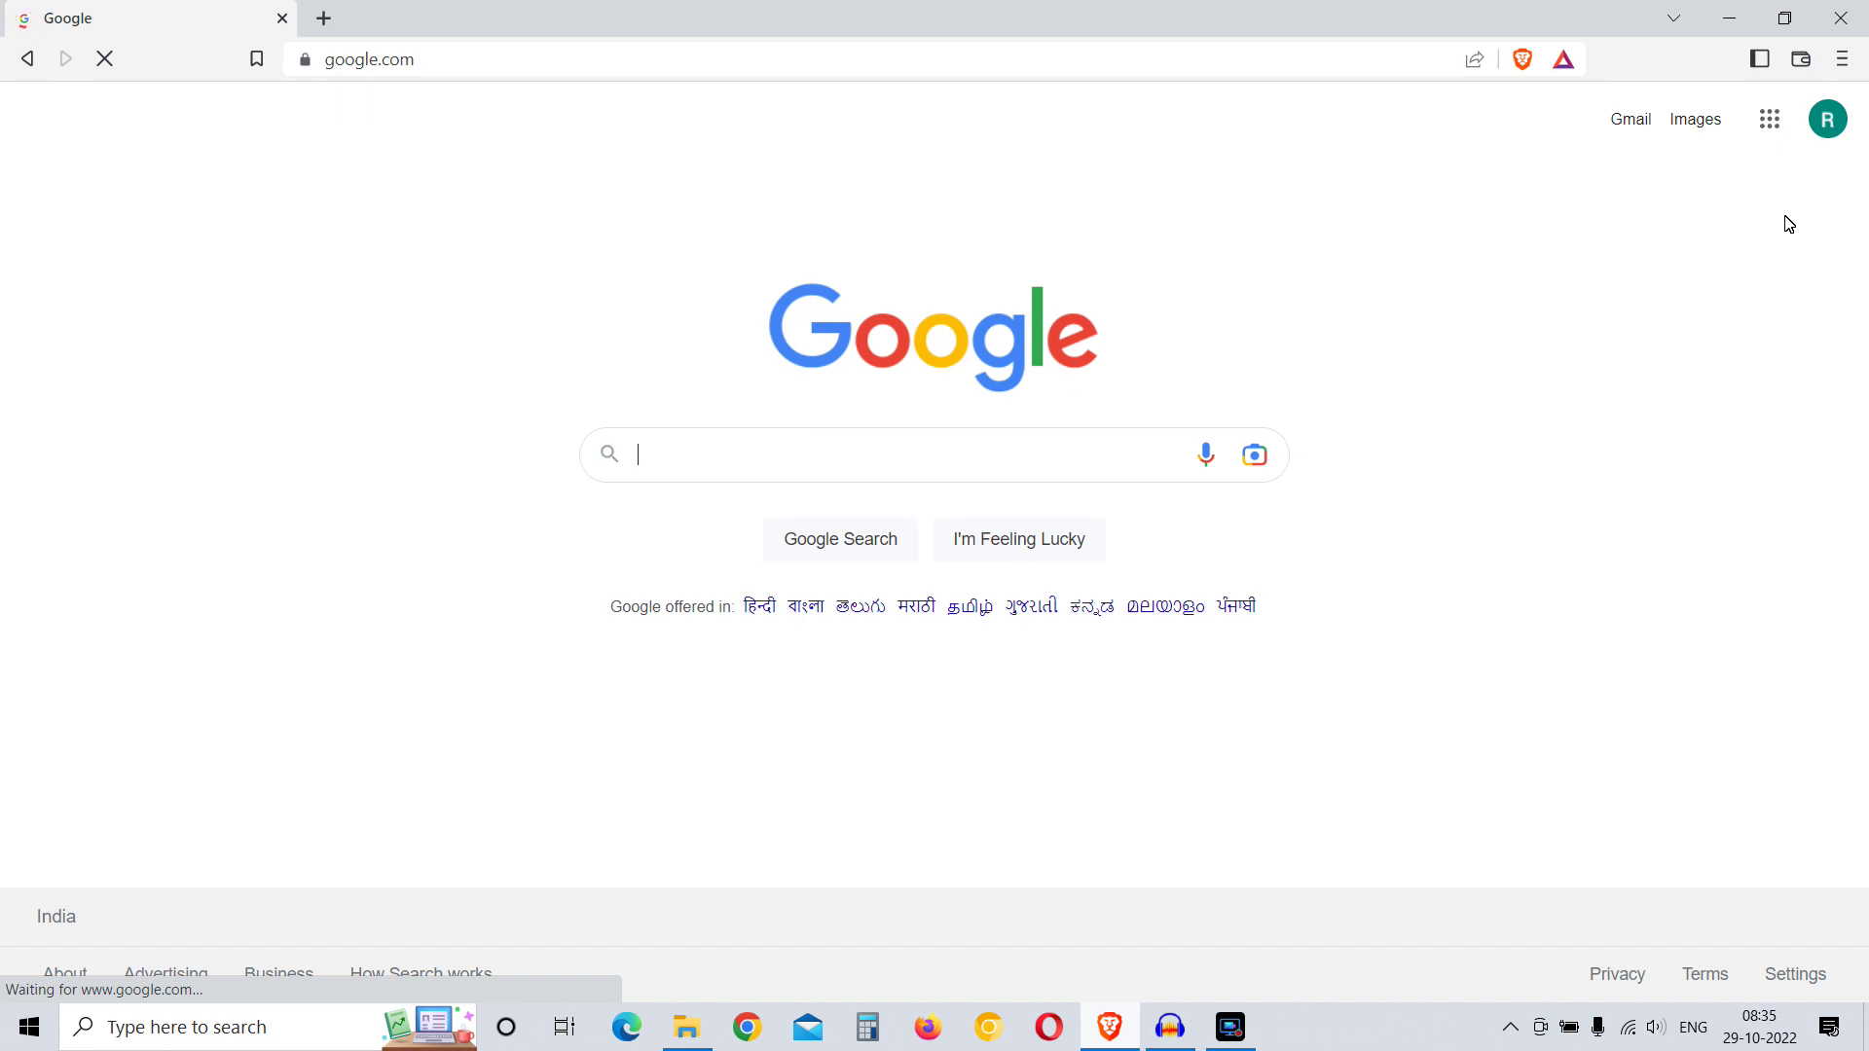
left_click(1828, 123)
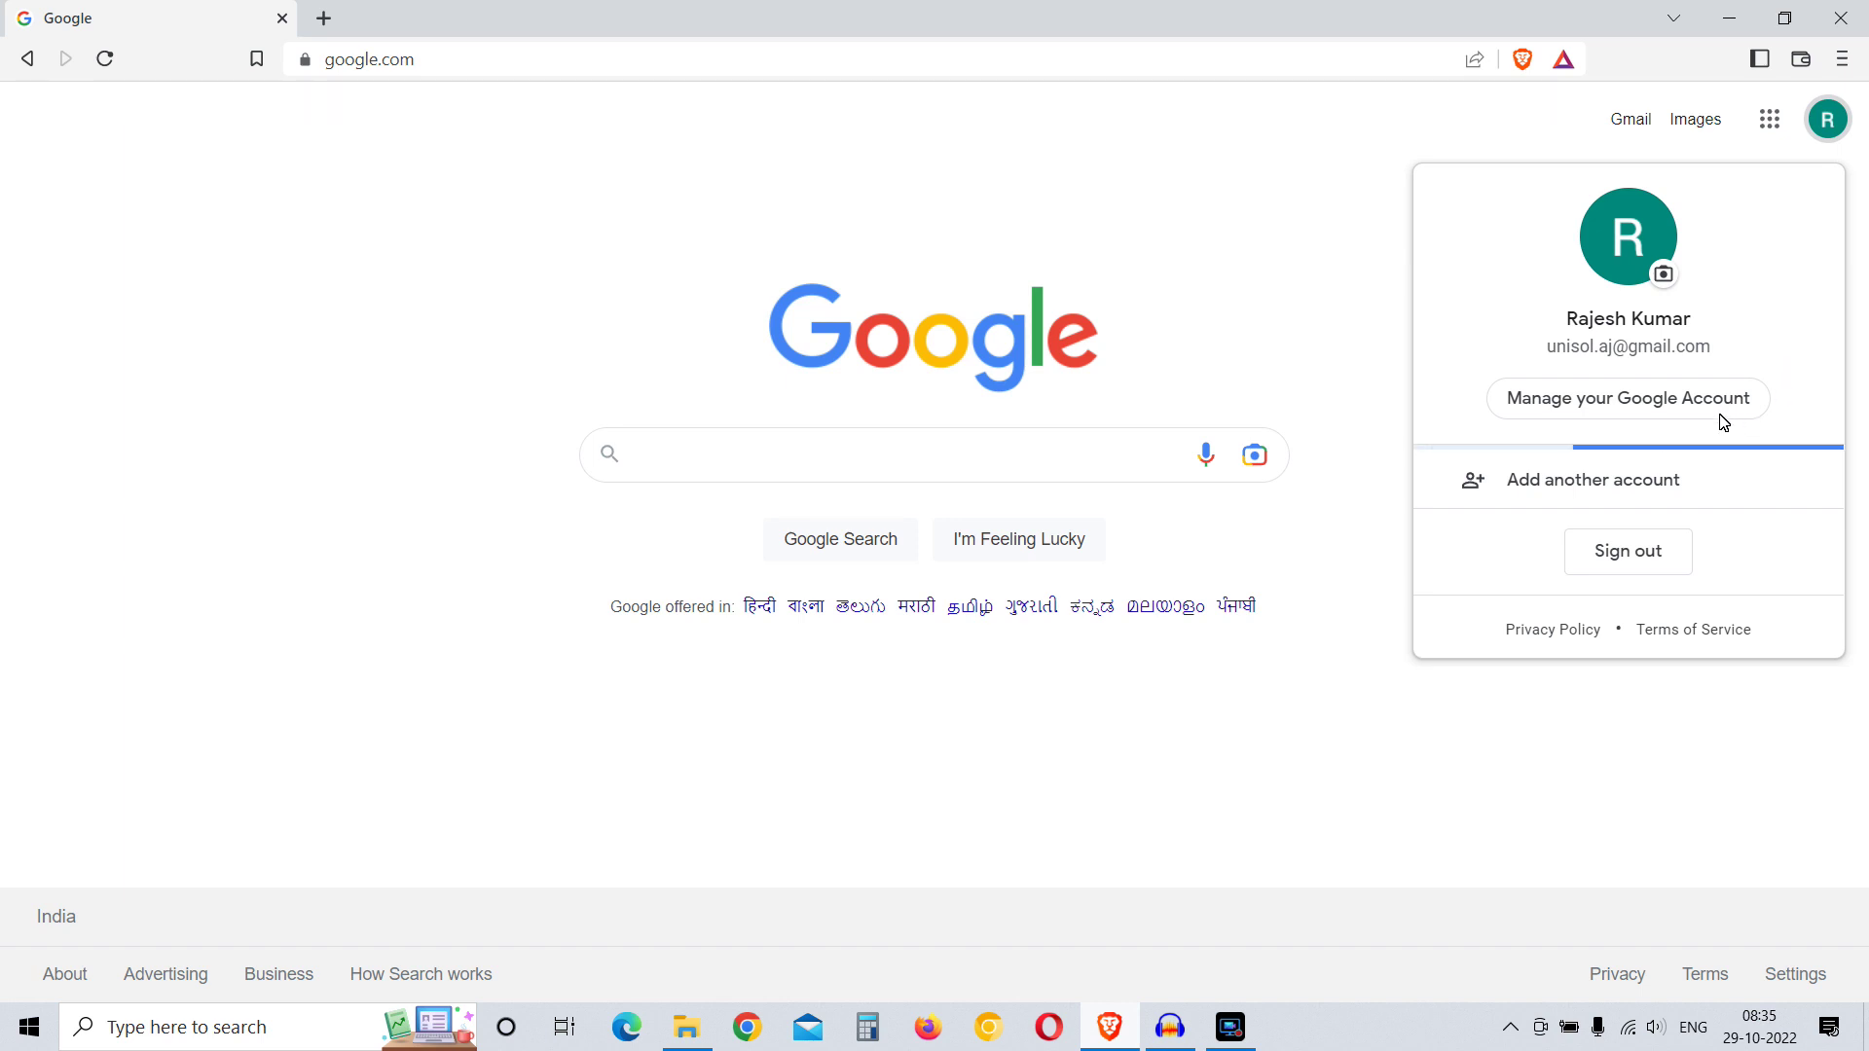
Go to the Google Account management page via 'Manage your Google Account'.
left_click(1613, 408)
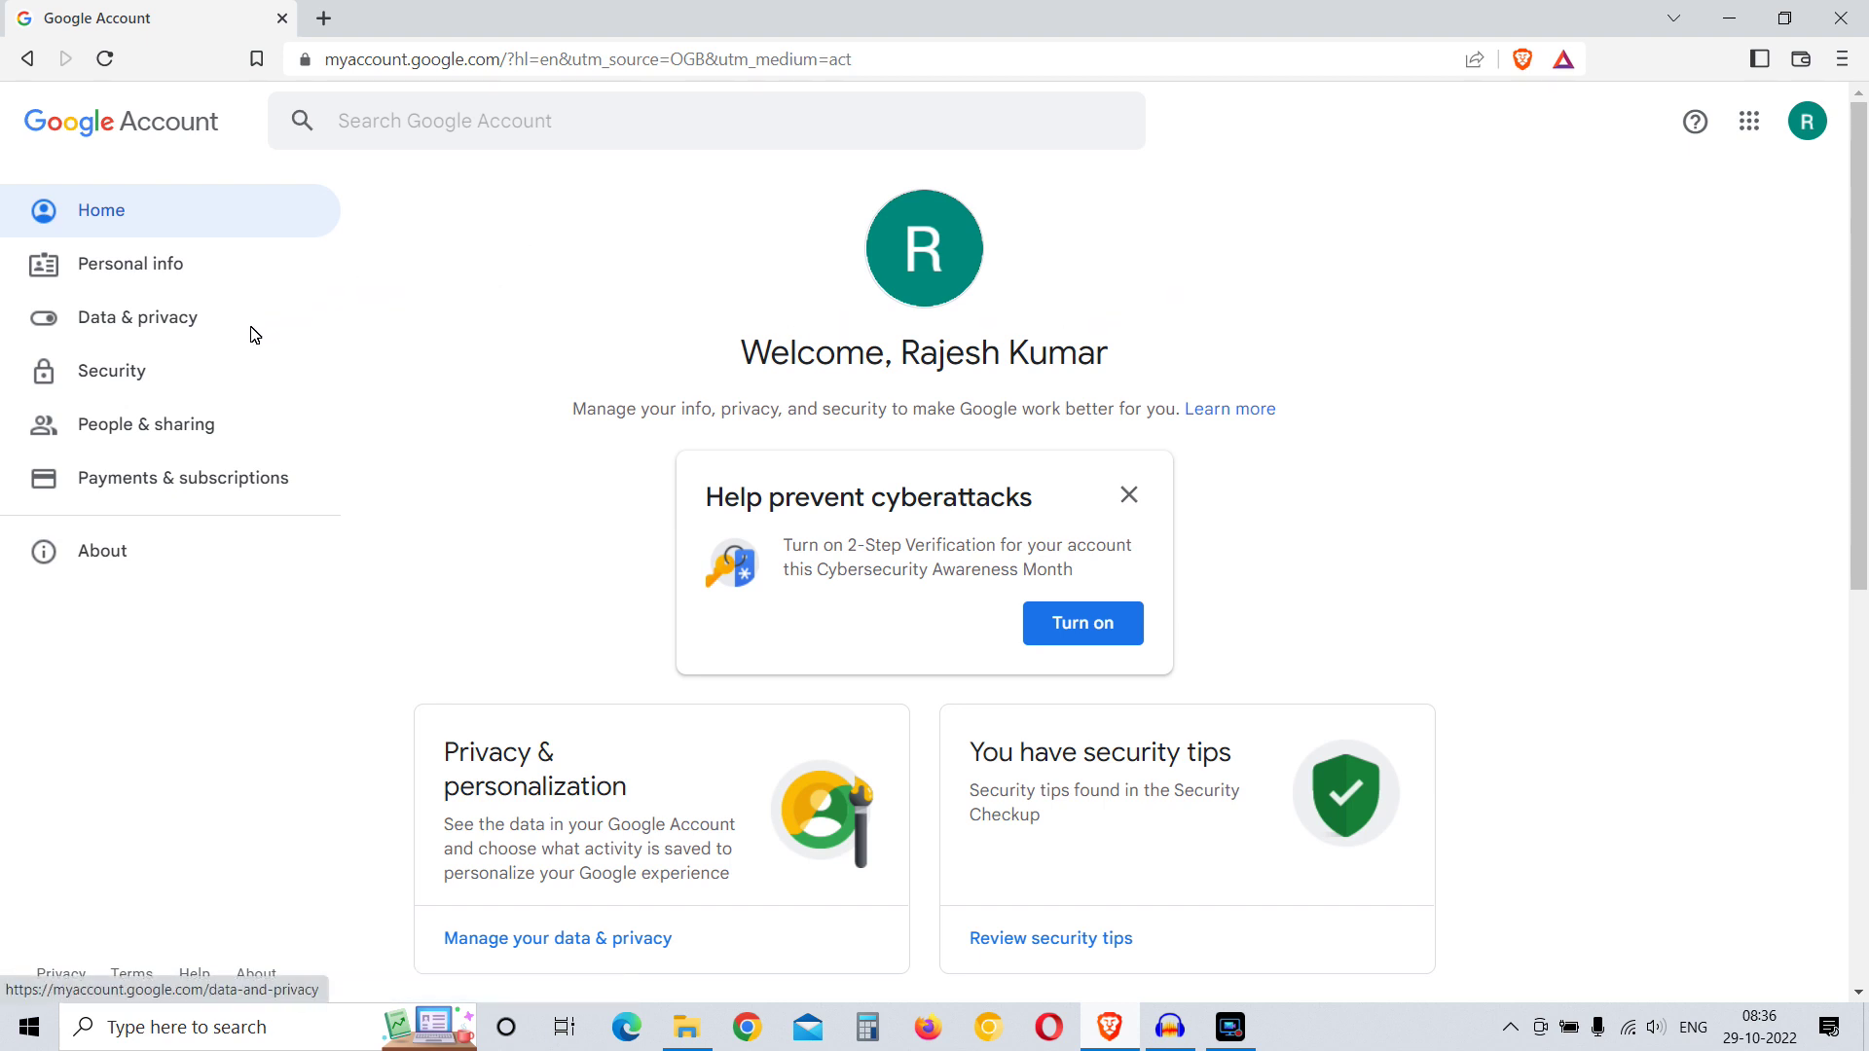
Reach the full Web & App Activity history through Data & privacy's history settings.
left_click(190, 327)
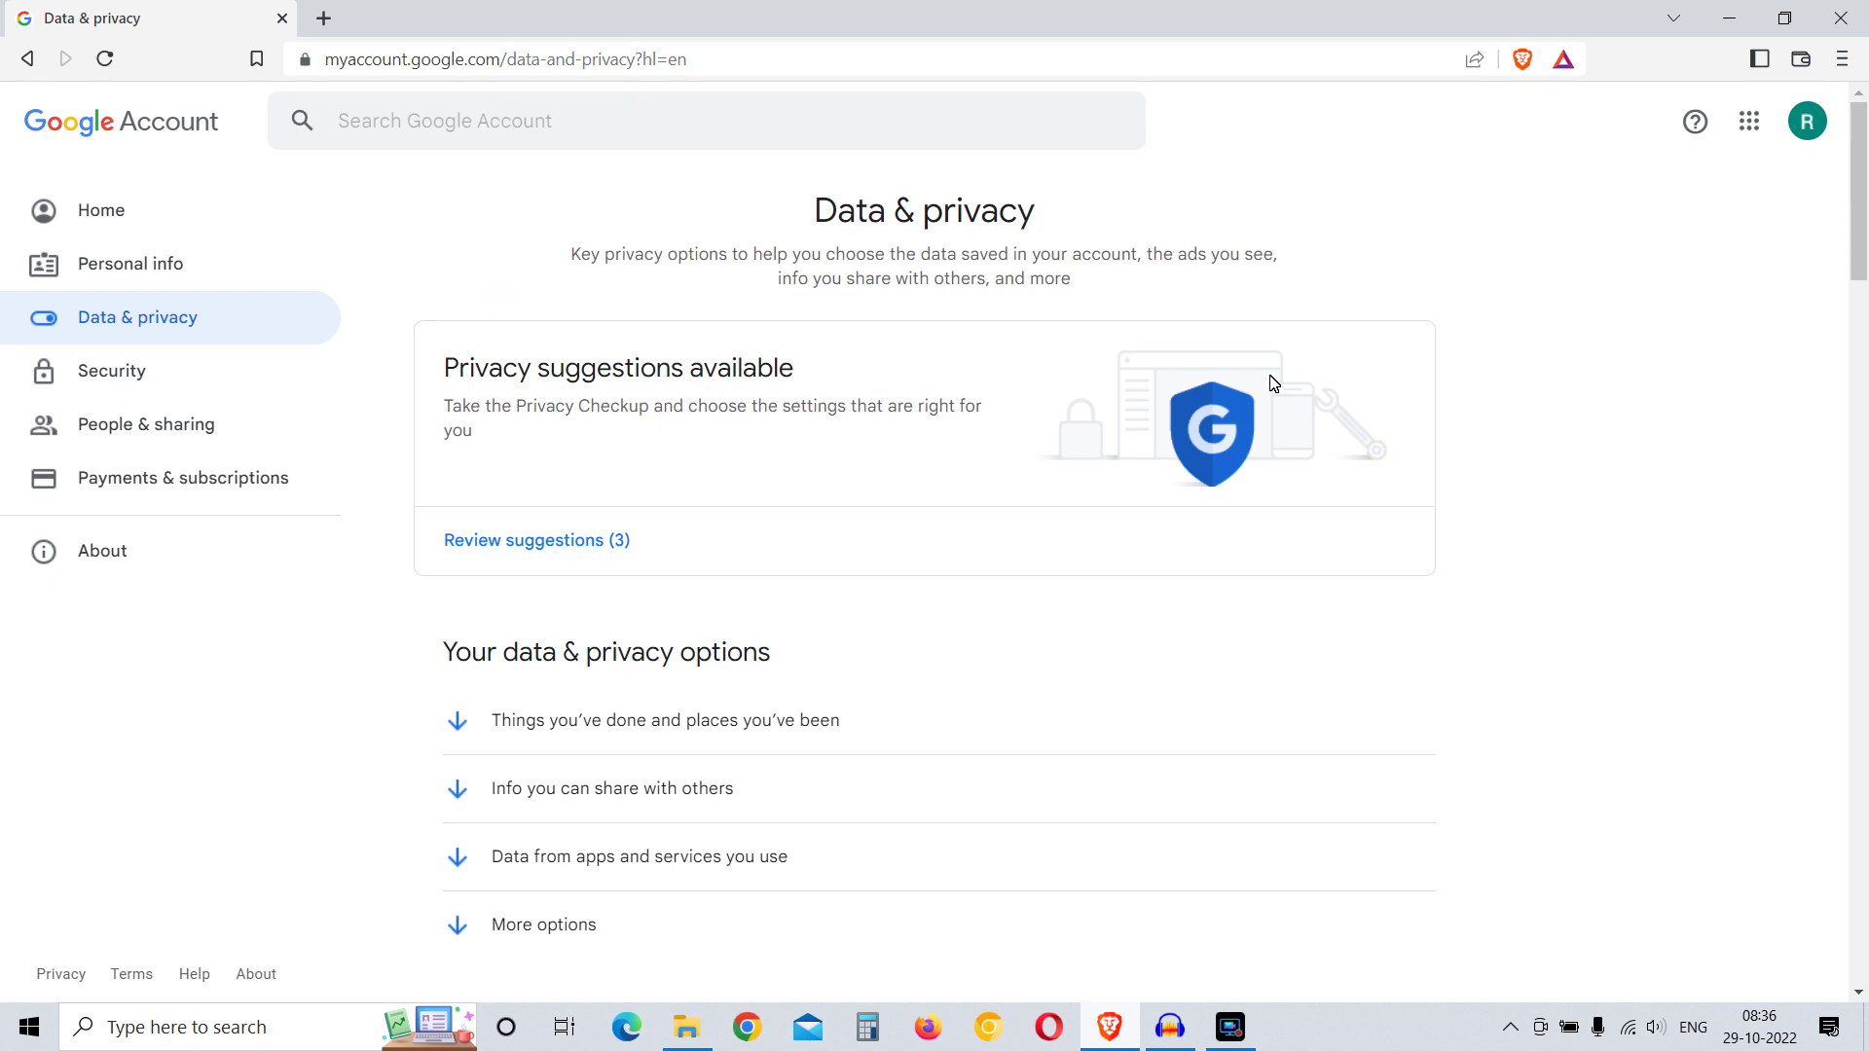
scroll(1481, 454, "down", 2)
scroll(1483, 454, "down", 1)
scroll(1482, 460, "down", 3)
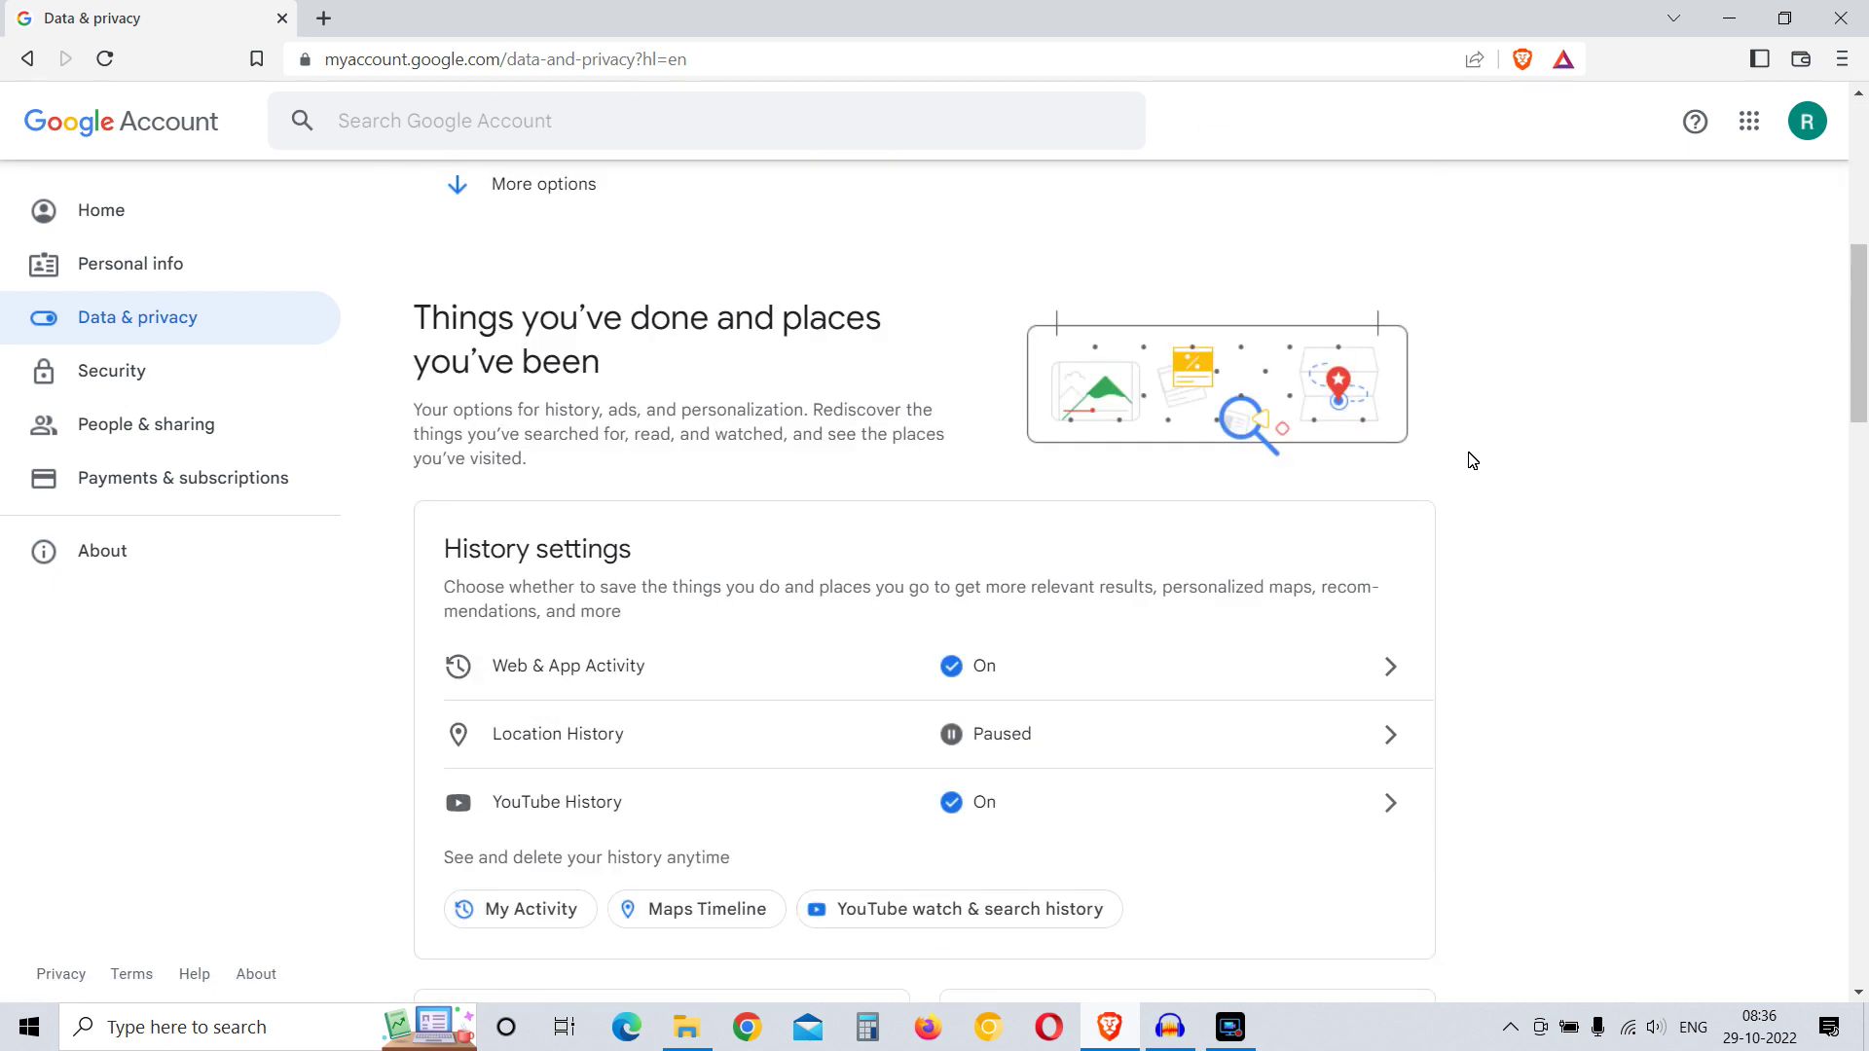
scroll(1481, 467, "down", 1)
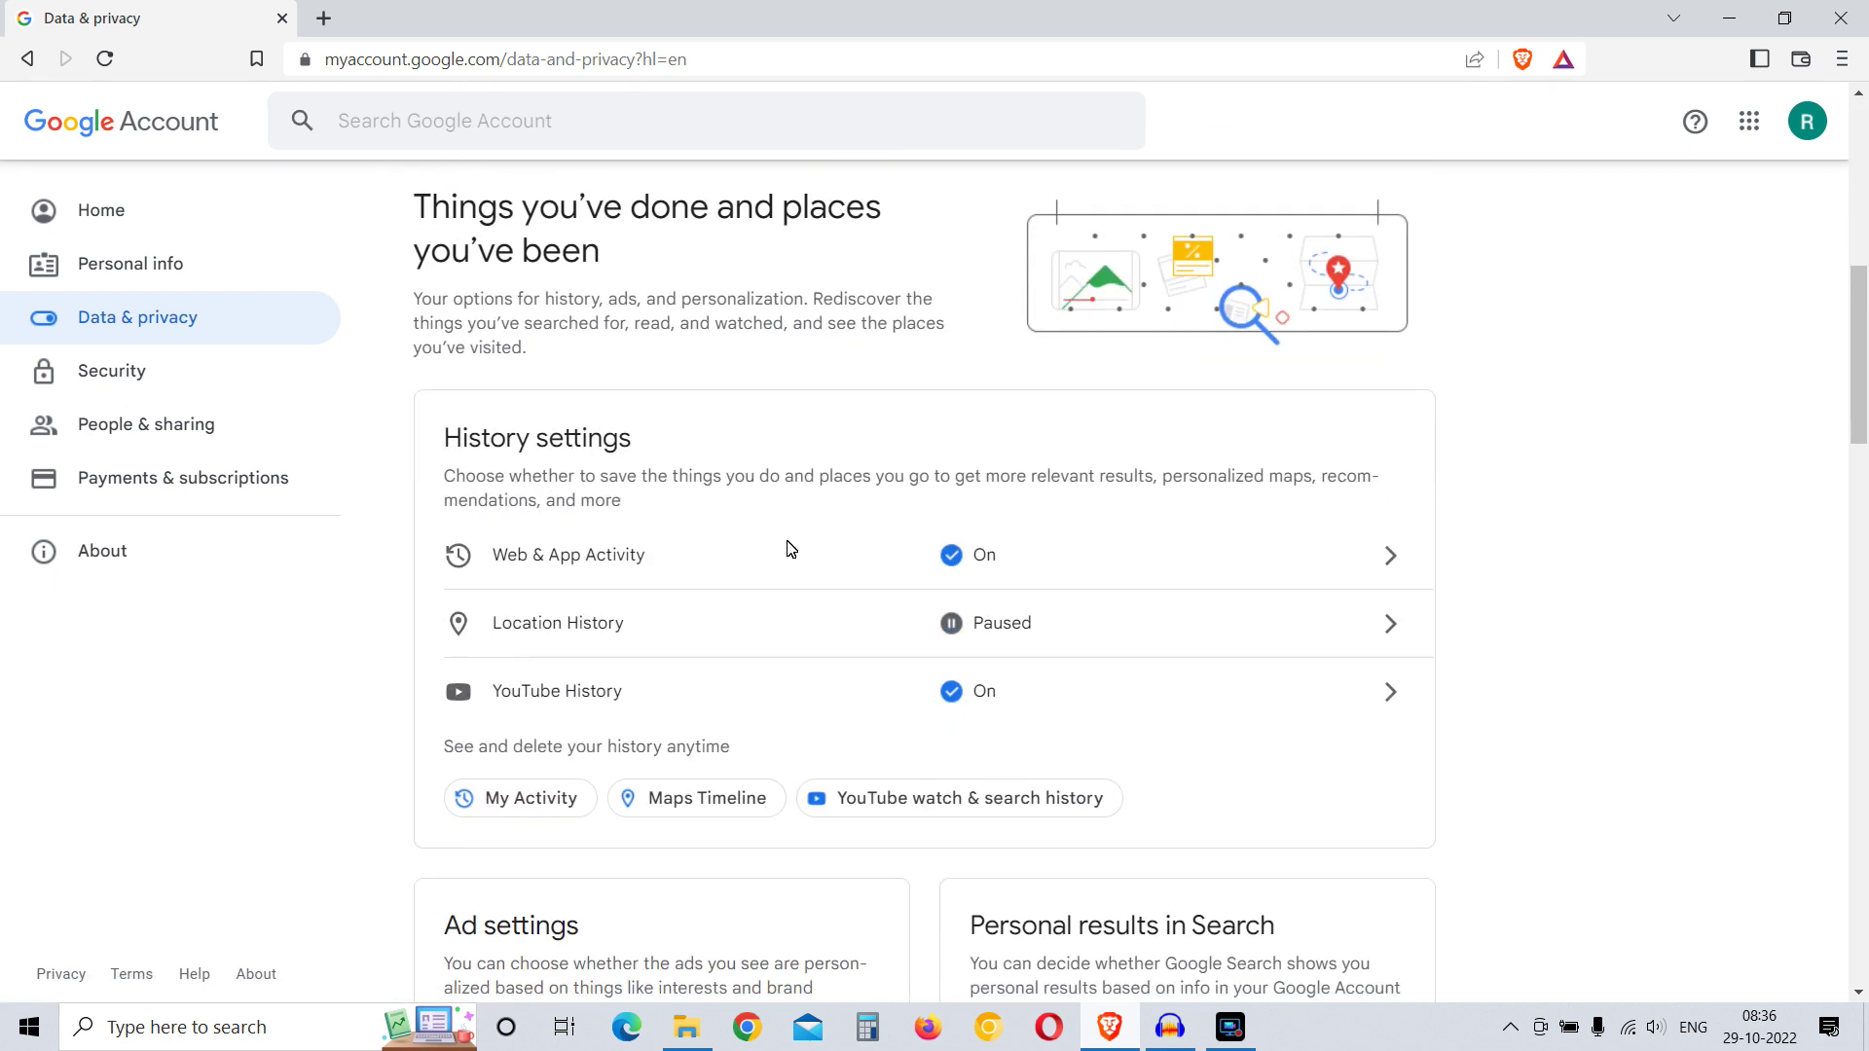
left_click(1157, 557)
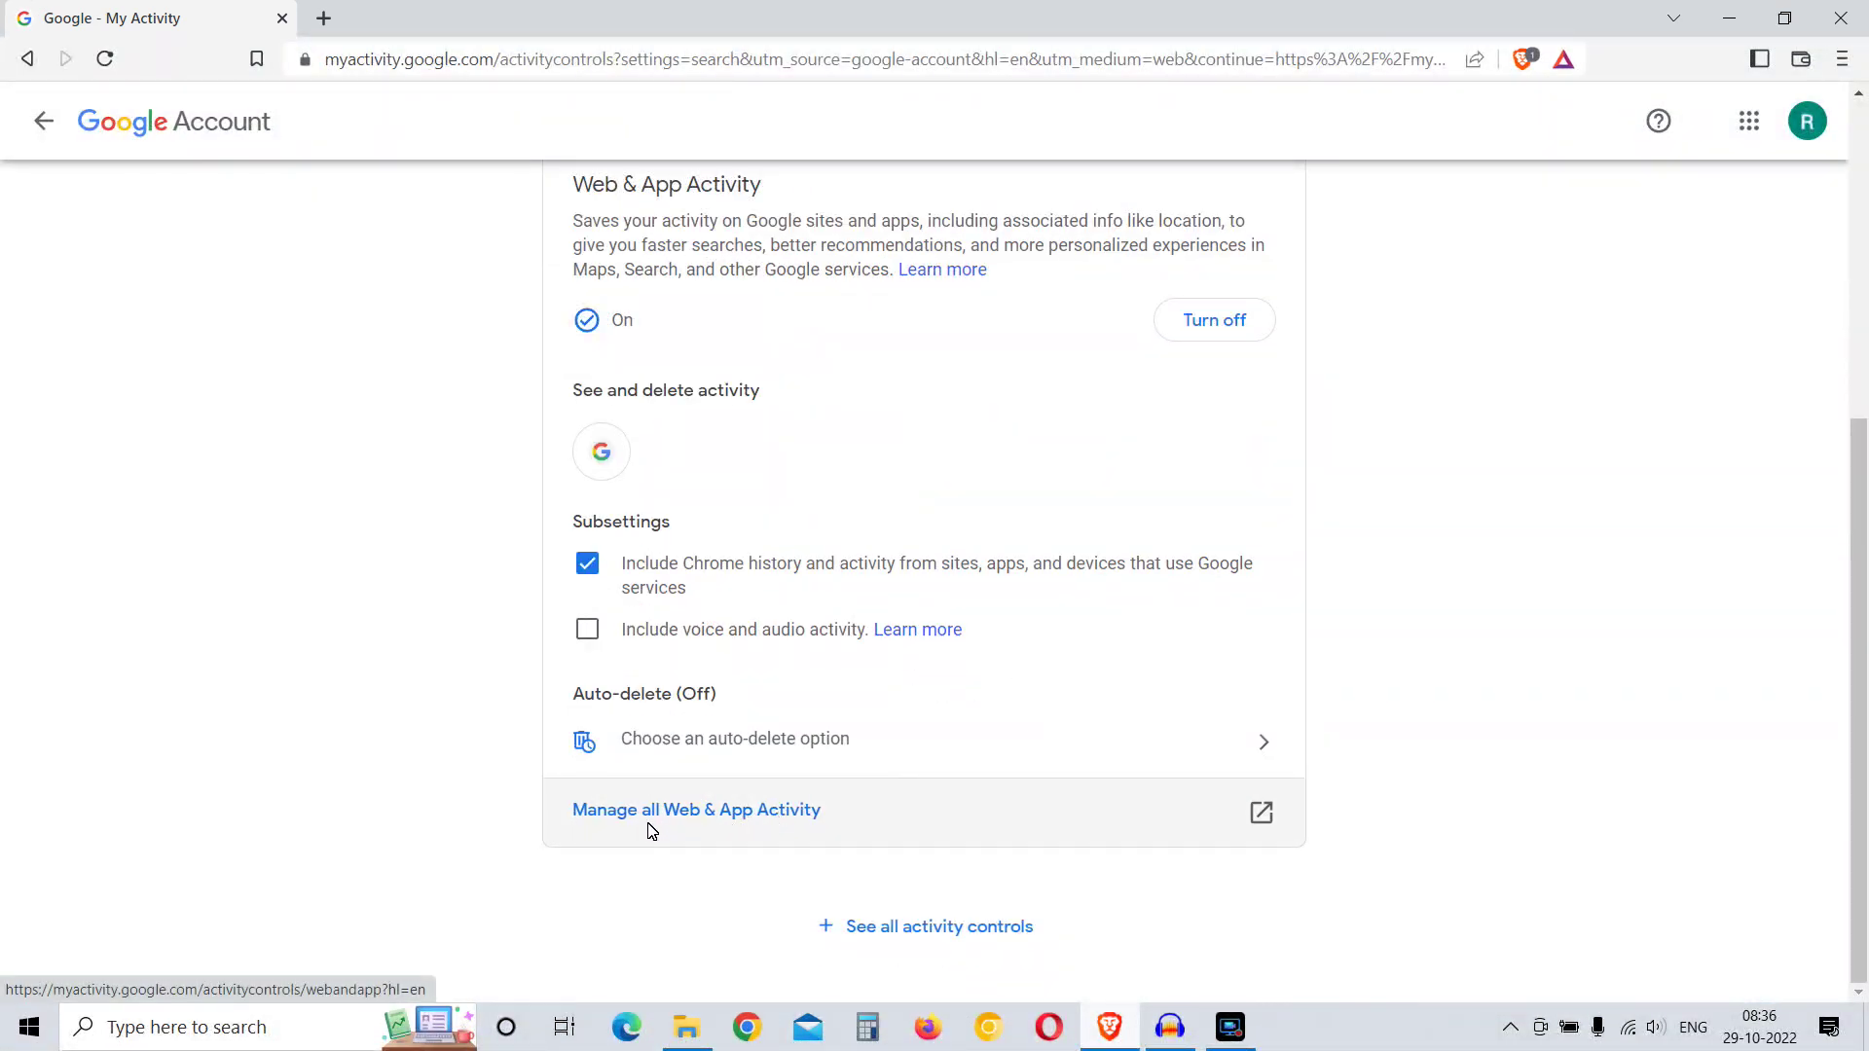
left_click(834, 816)
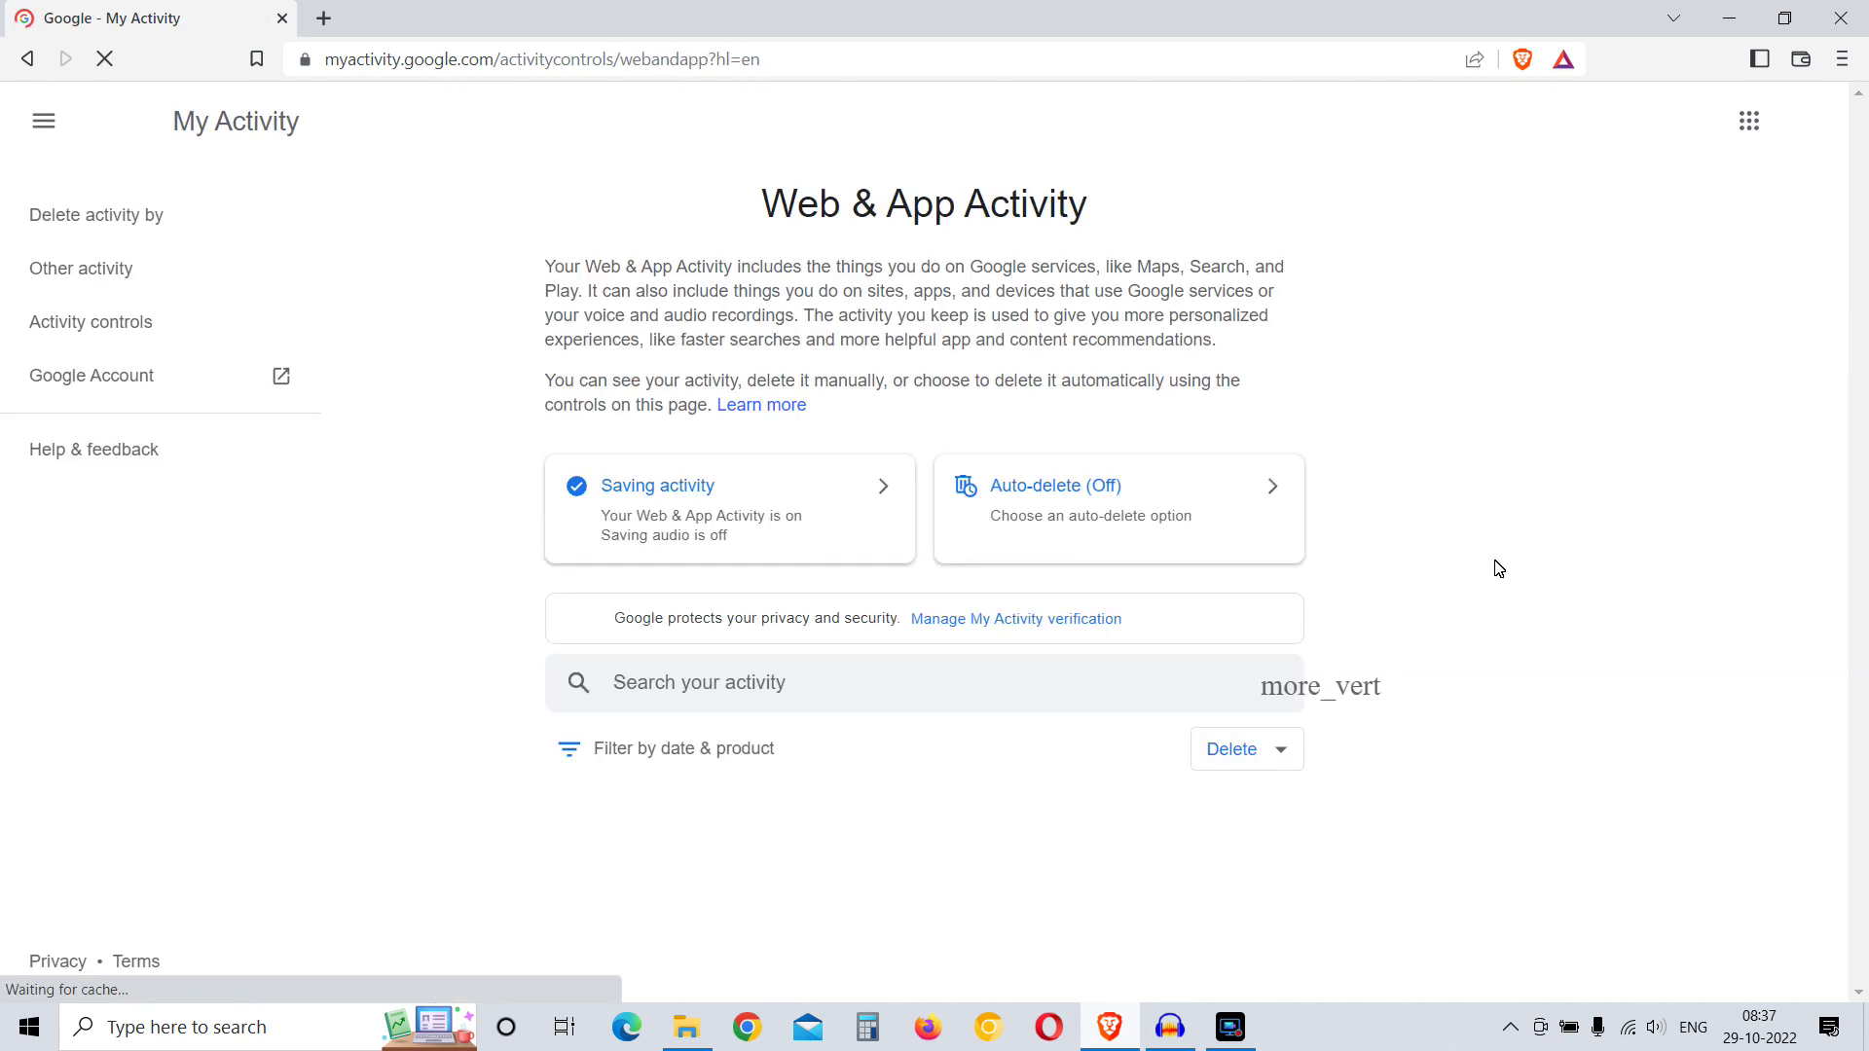
scroll(1388, 572, "down", 3)
scroll(788, 618, "up", 1)
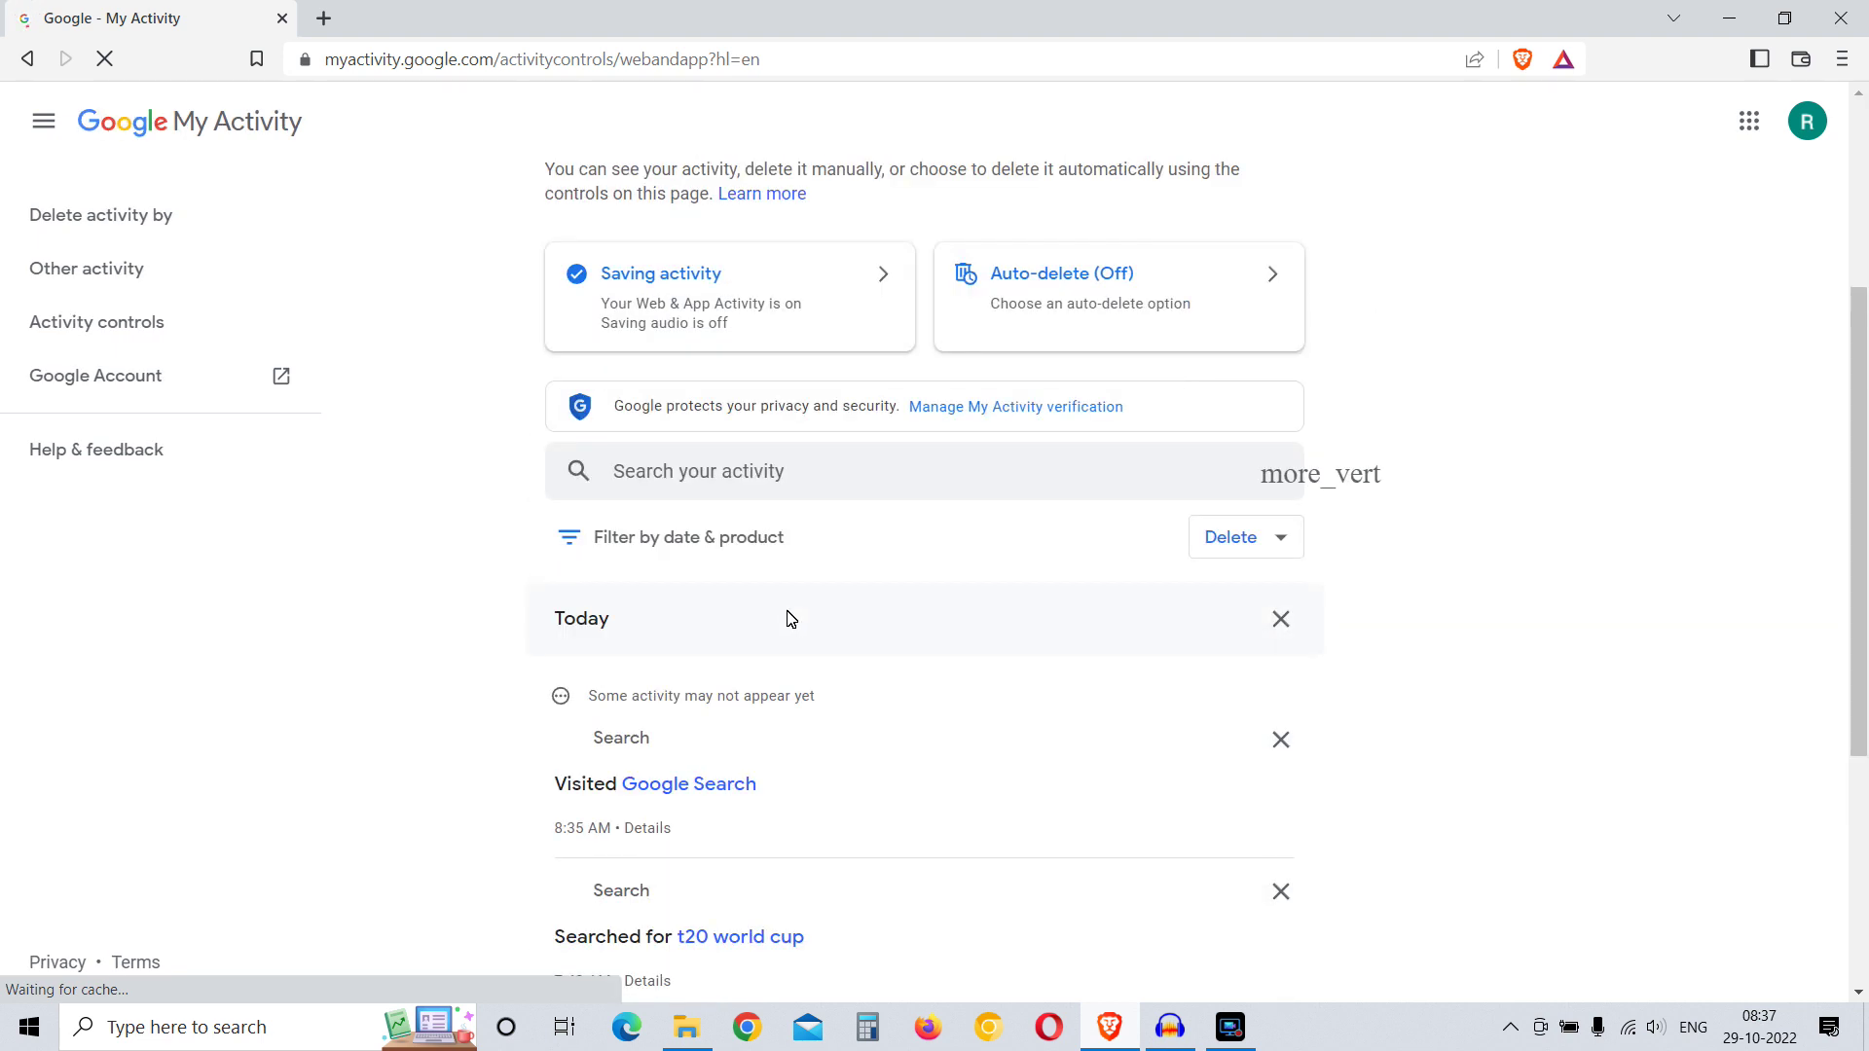
scroll(795, 642, "down", 2)
scroll(765, 438, "down", 1)
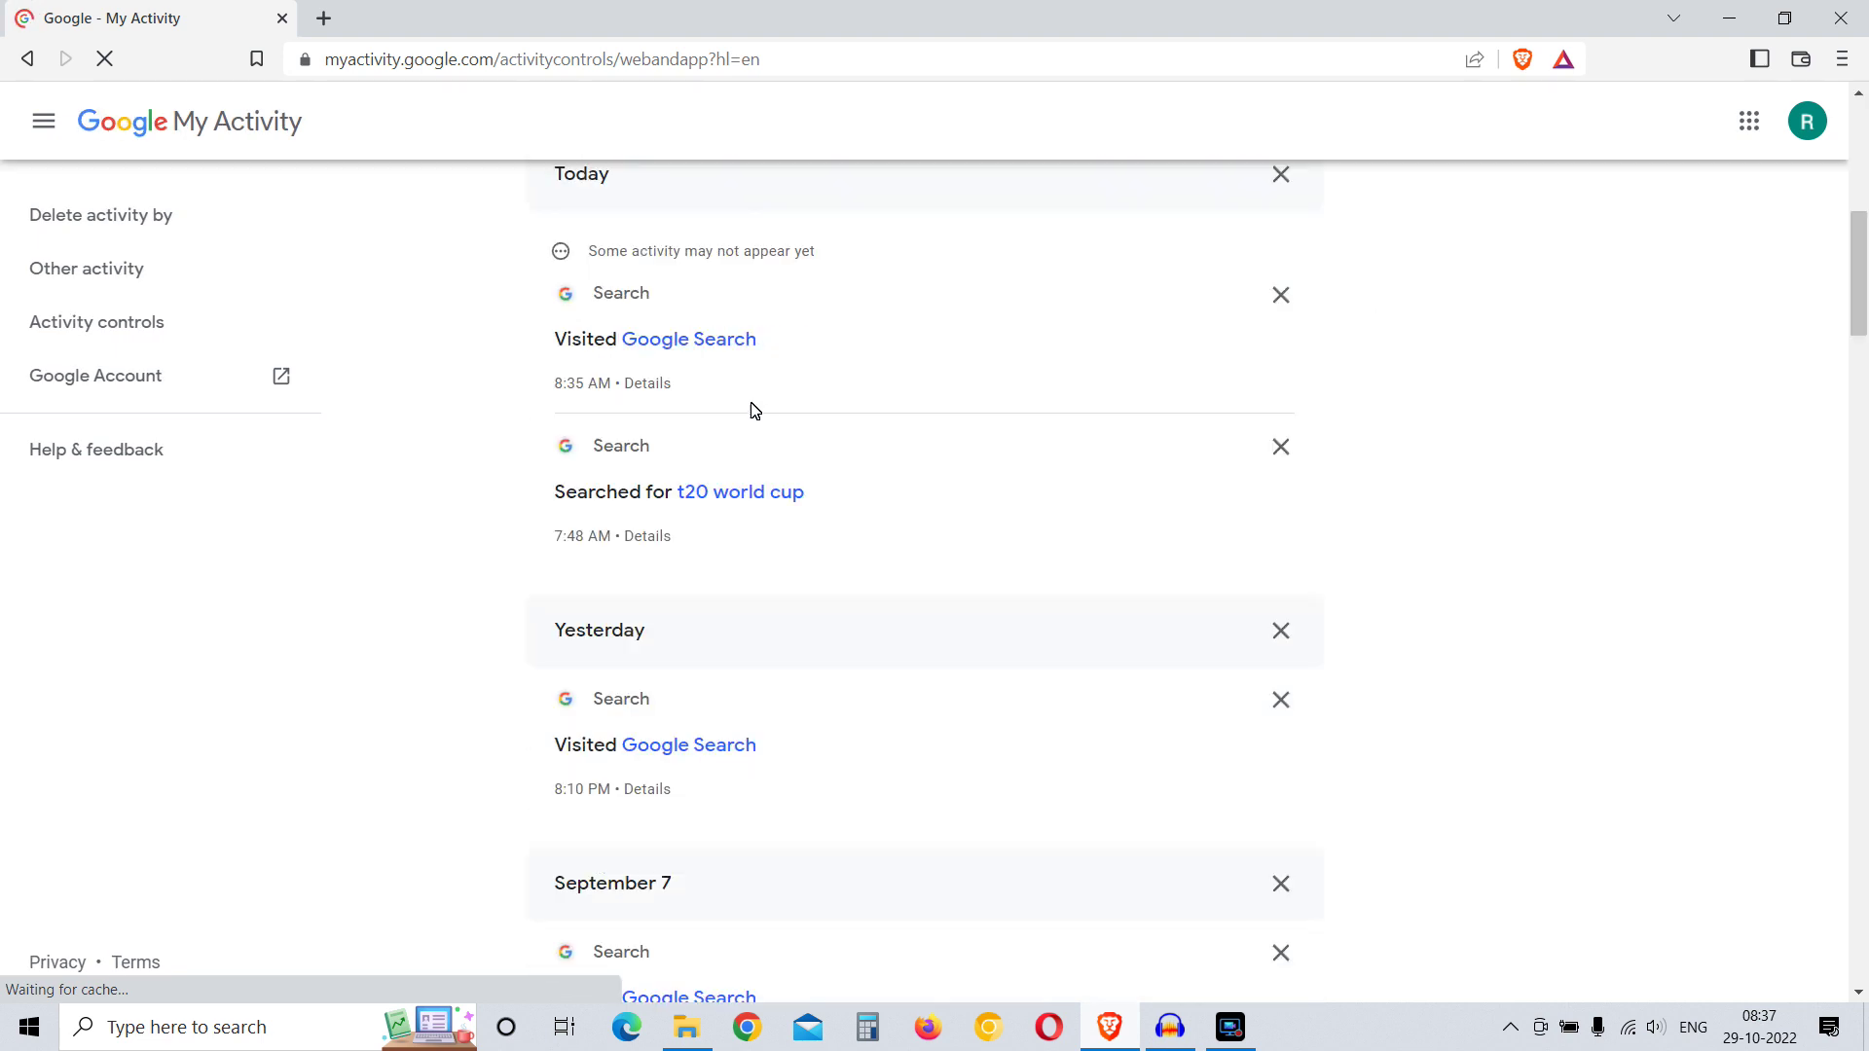
scroll(724, 435, "down", 1)
scroll(658, 585, "down", 1)
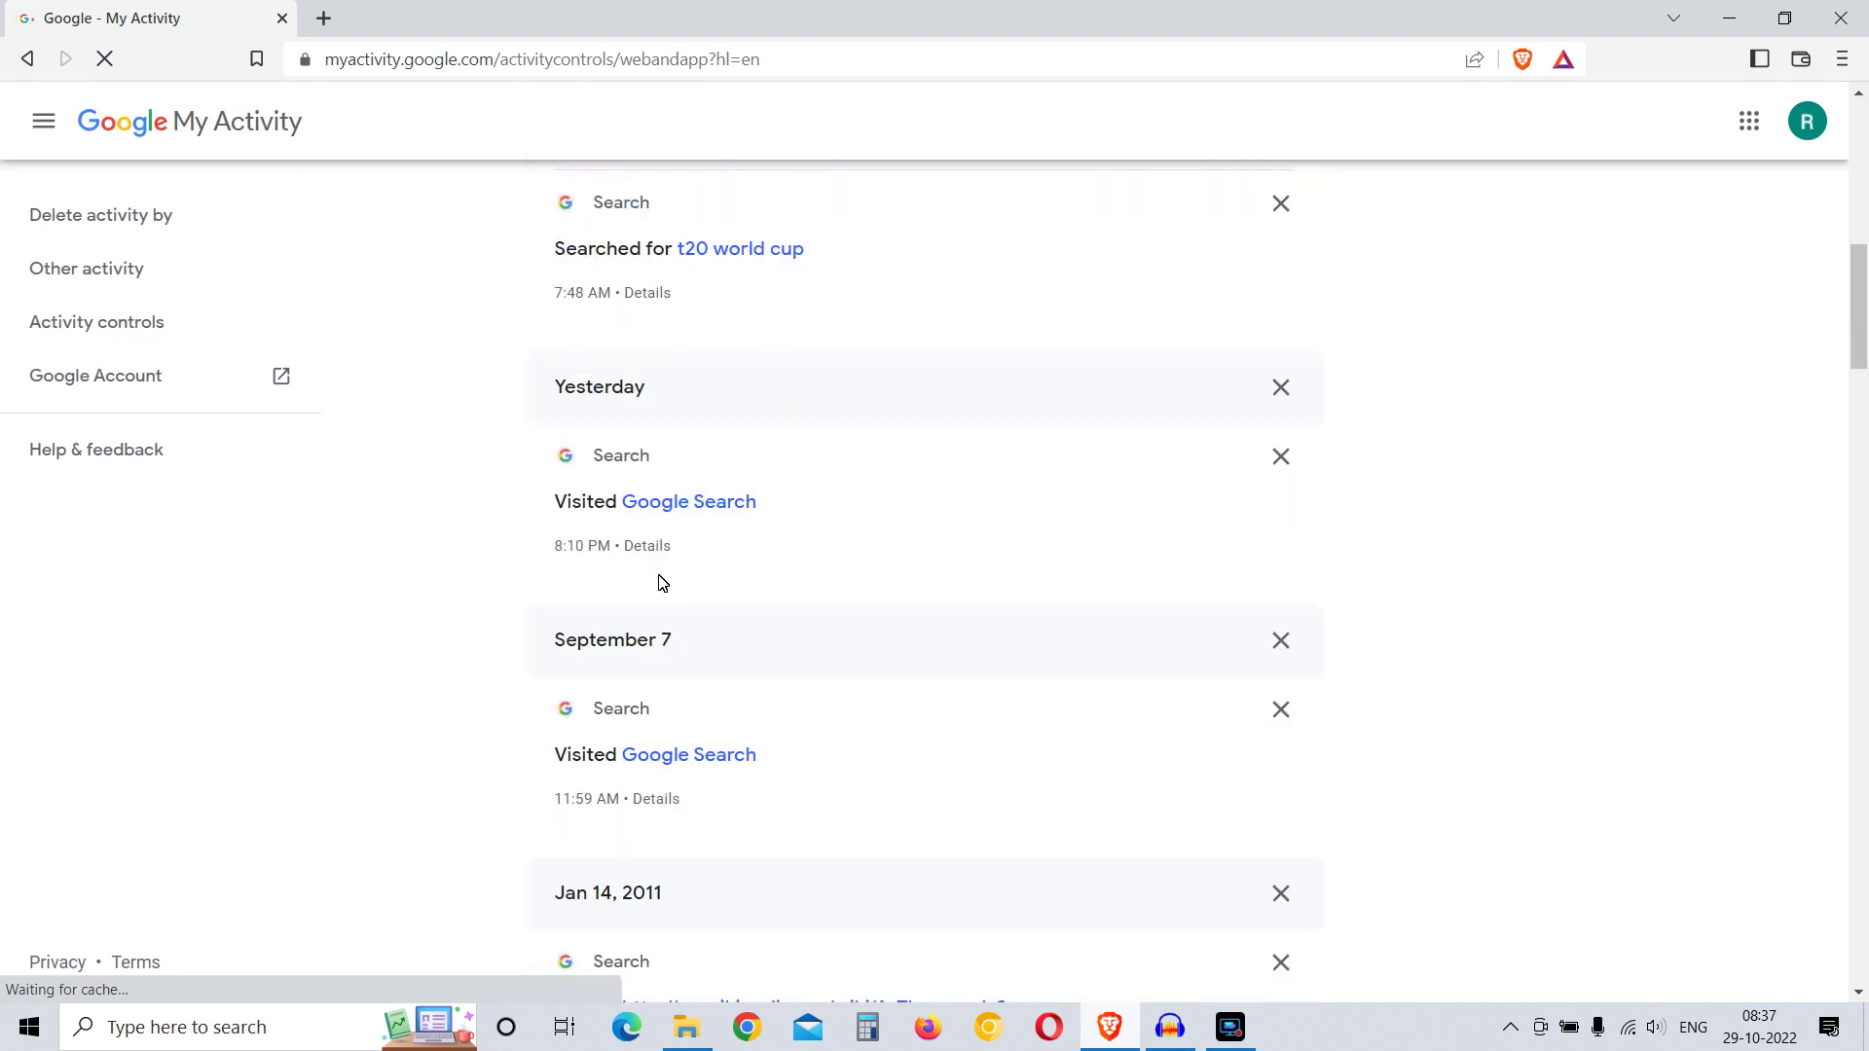
scroll(731, 588, "down", 2)
scroll(733, 597, "down", 3)
scroll(734, 597, "down", 2)
scroll(692, 492, "down", 2)
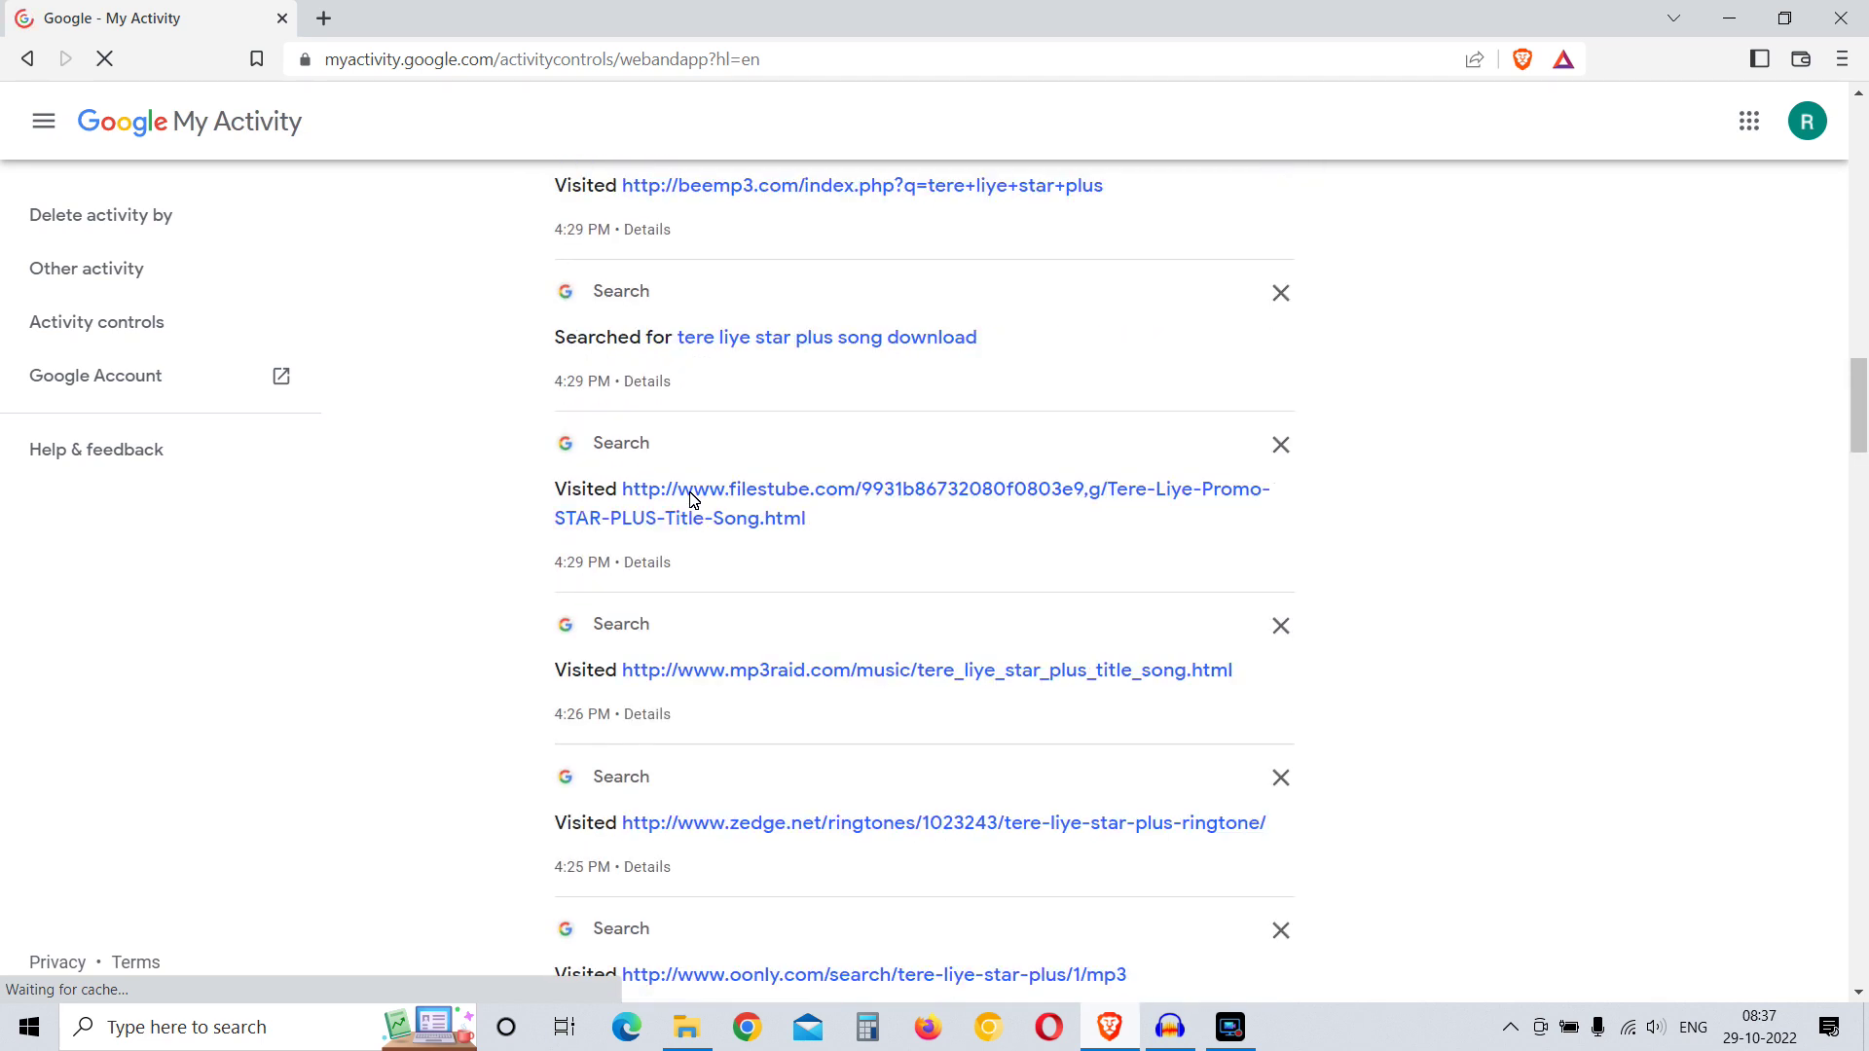
scroll(692, 492, "down", 4)
scroll(774, 576, "down", 4)
scroll(784, 595, "down", 4)
scroll(760, 634, "up", 5)
scroll(760, 634, "up", 5)
scroll(755, 647, "up", 4)
scroll(773, 626, "up", 4)
scroll(849, 644, "up", 5)
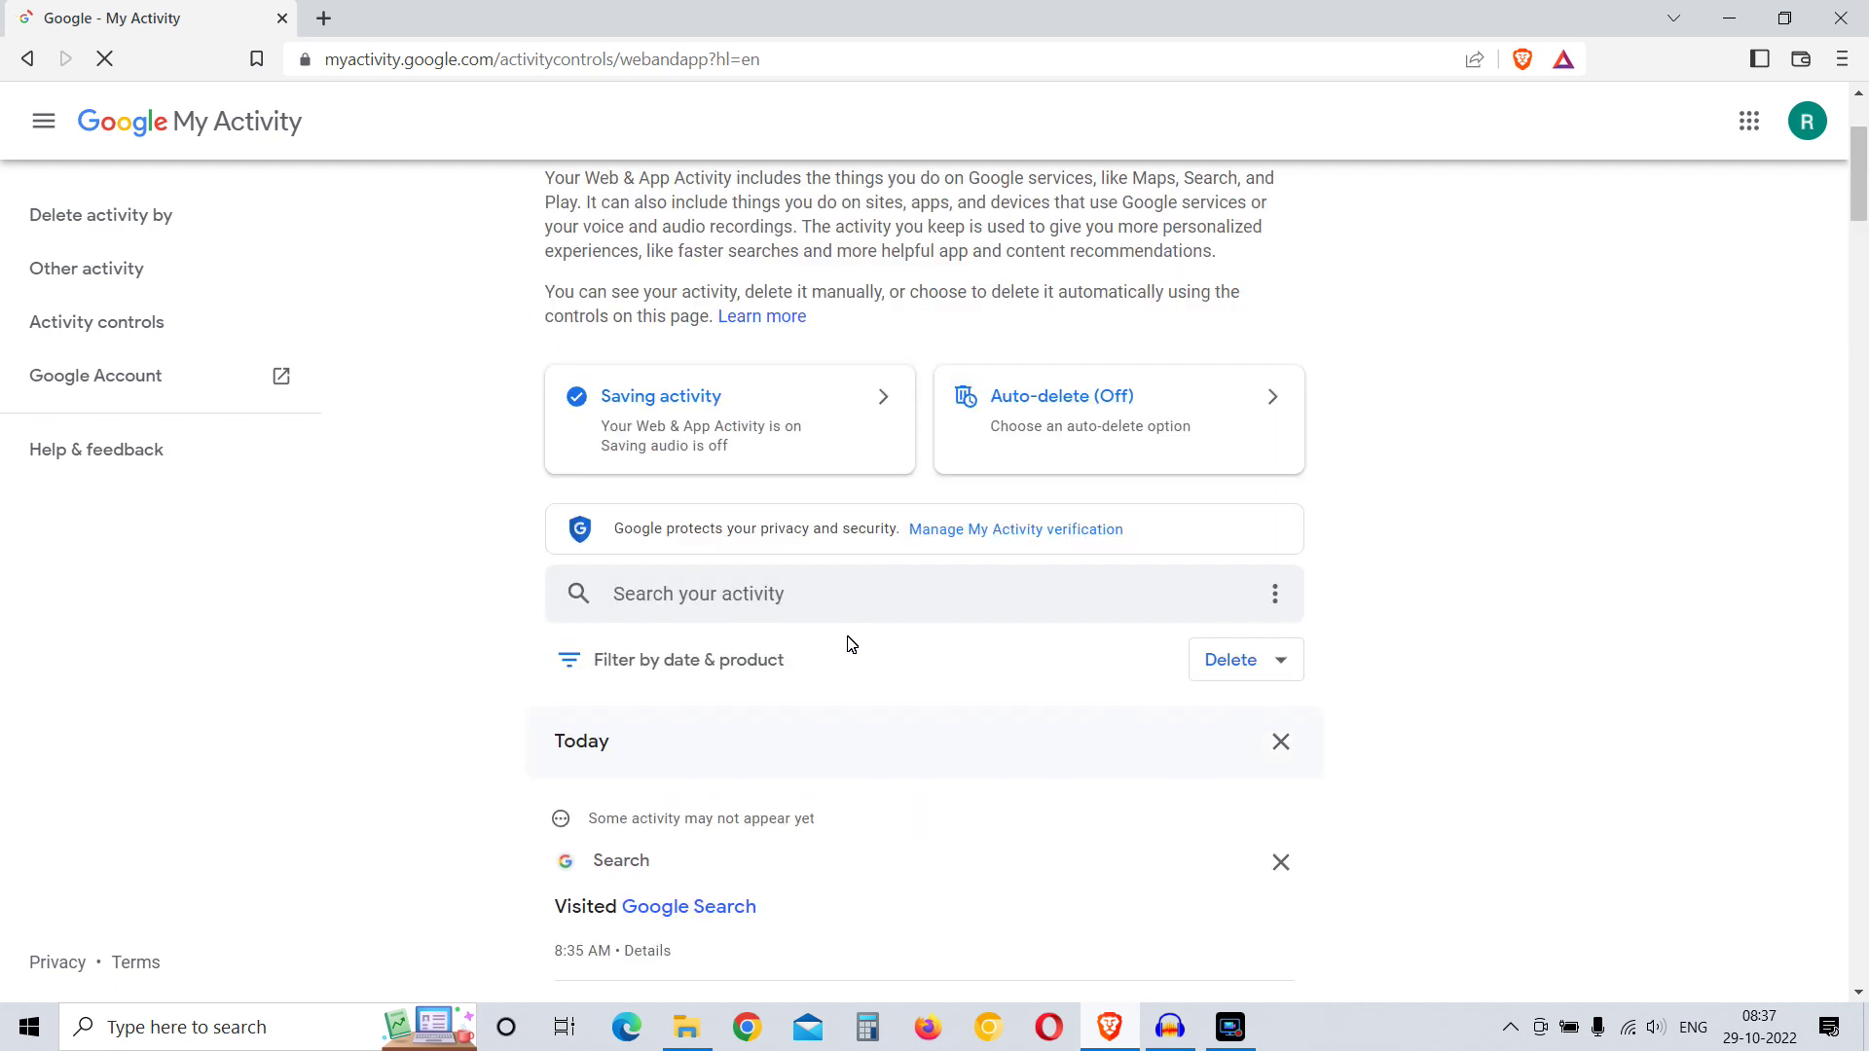
scroll(848, 645, "up", 3)
scroll(1410, 678, "down", 3)
scroll(1335, 700, "down", 5)
scroll(1436, 733, "down", 1)
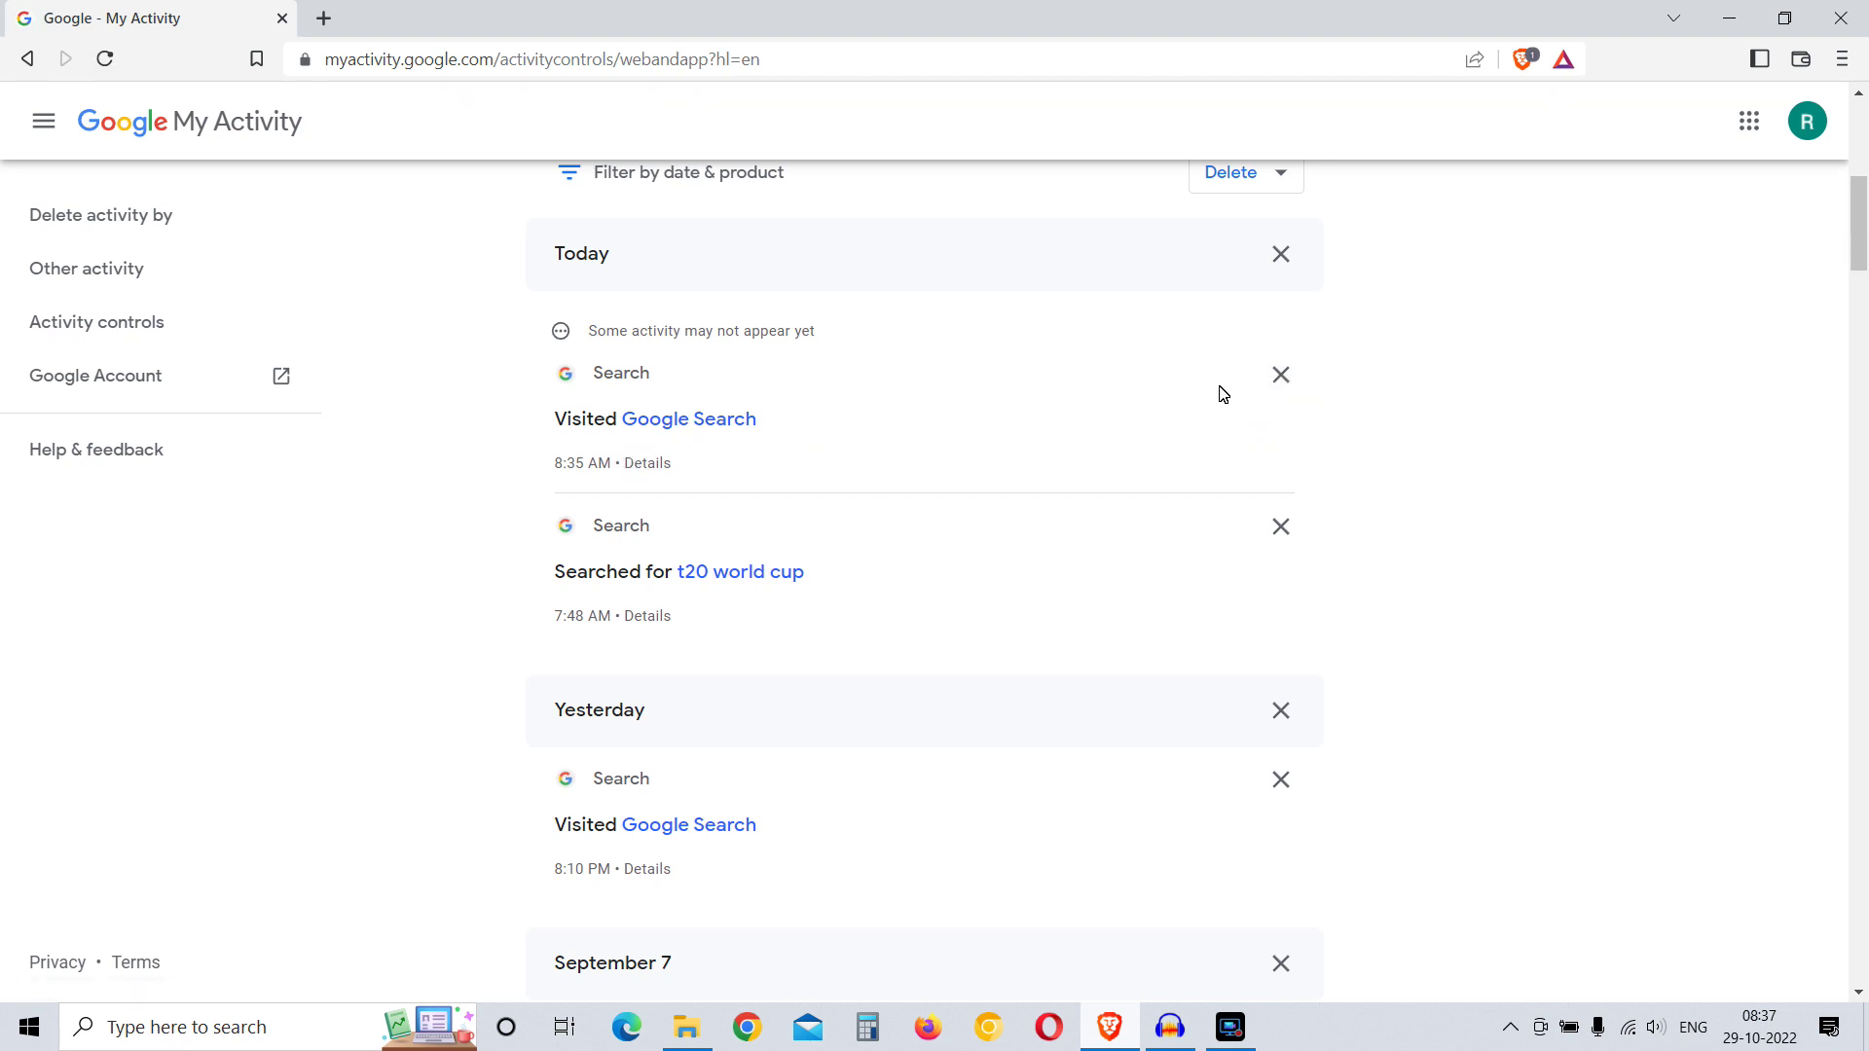
Delete today's 8:35 AM 'Visited Google Search' entry from the activity list.
left_click(1280, 376)
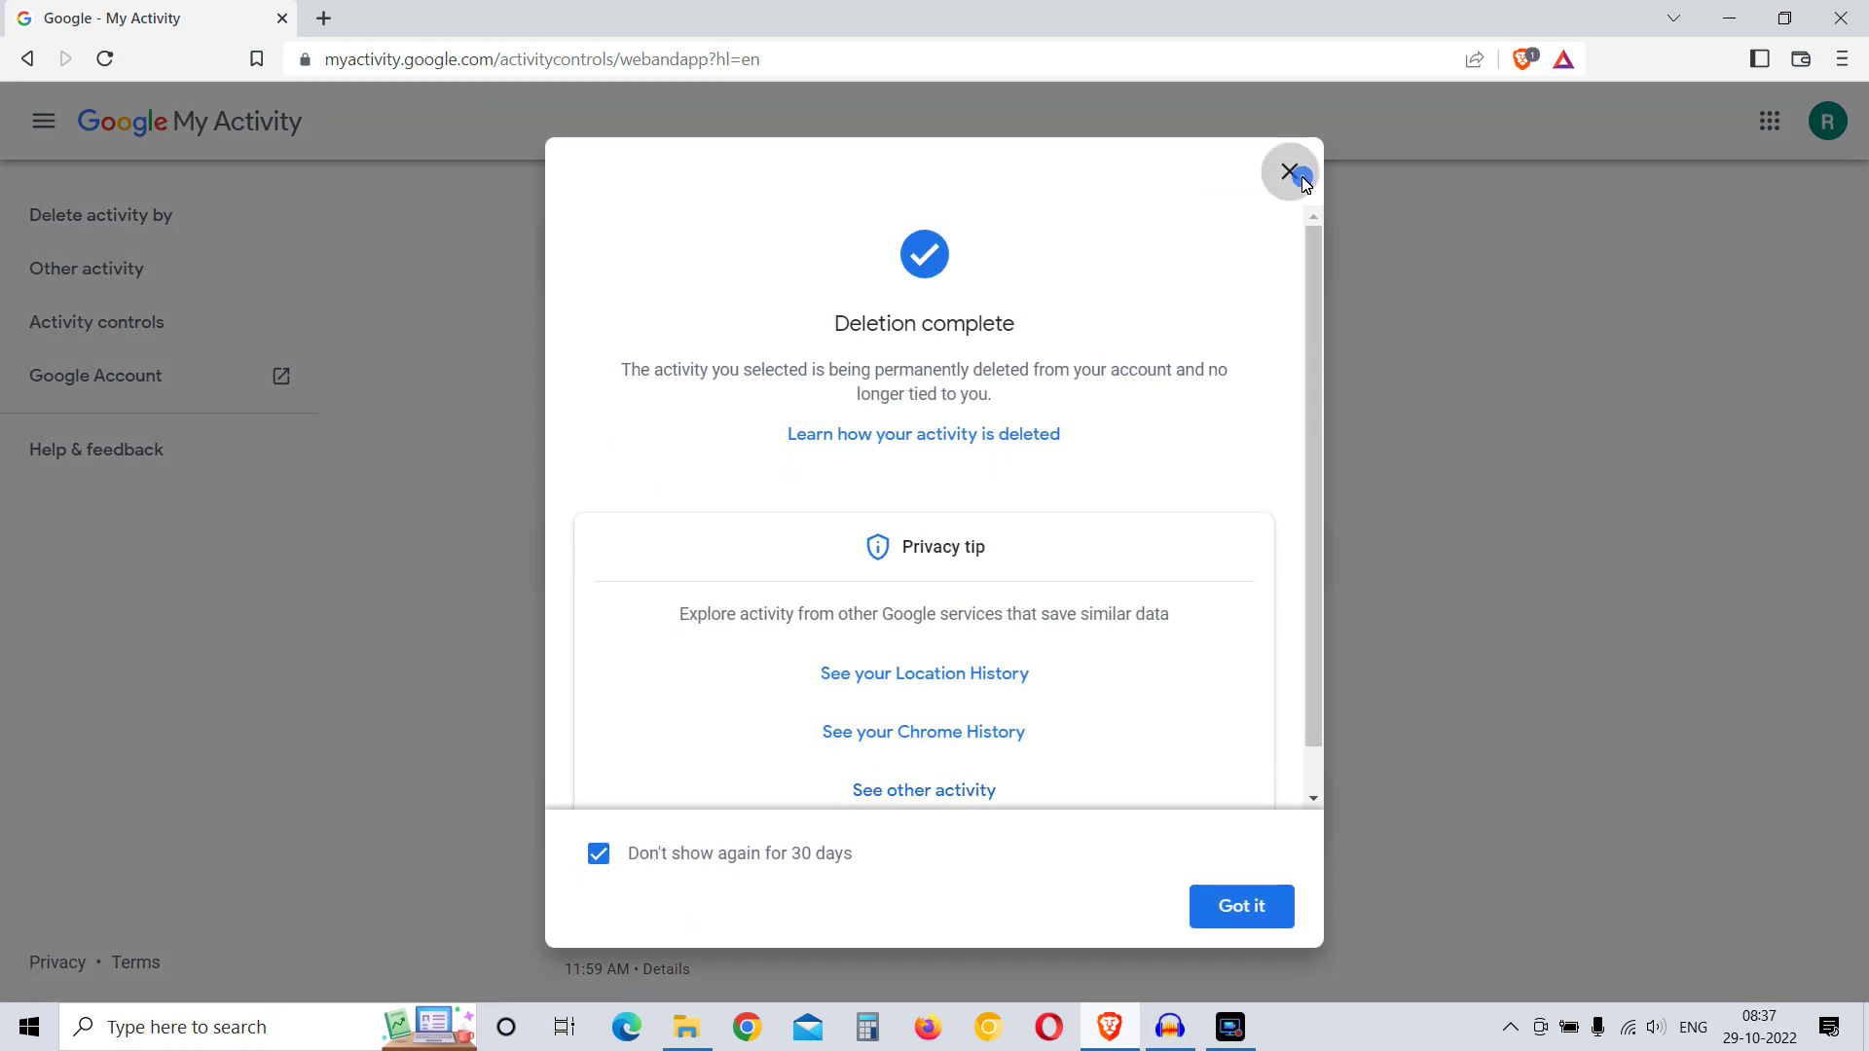
Dismiss the Deletion complete message and start choosing how much activity to delete.
left_click(1292, 174)
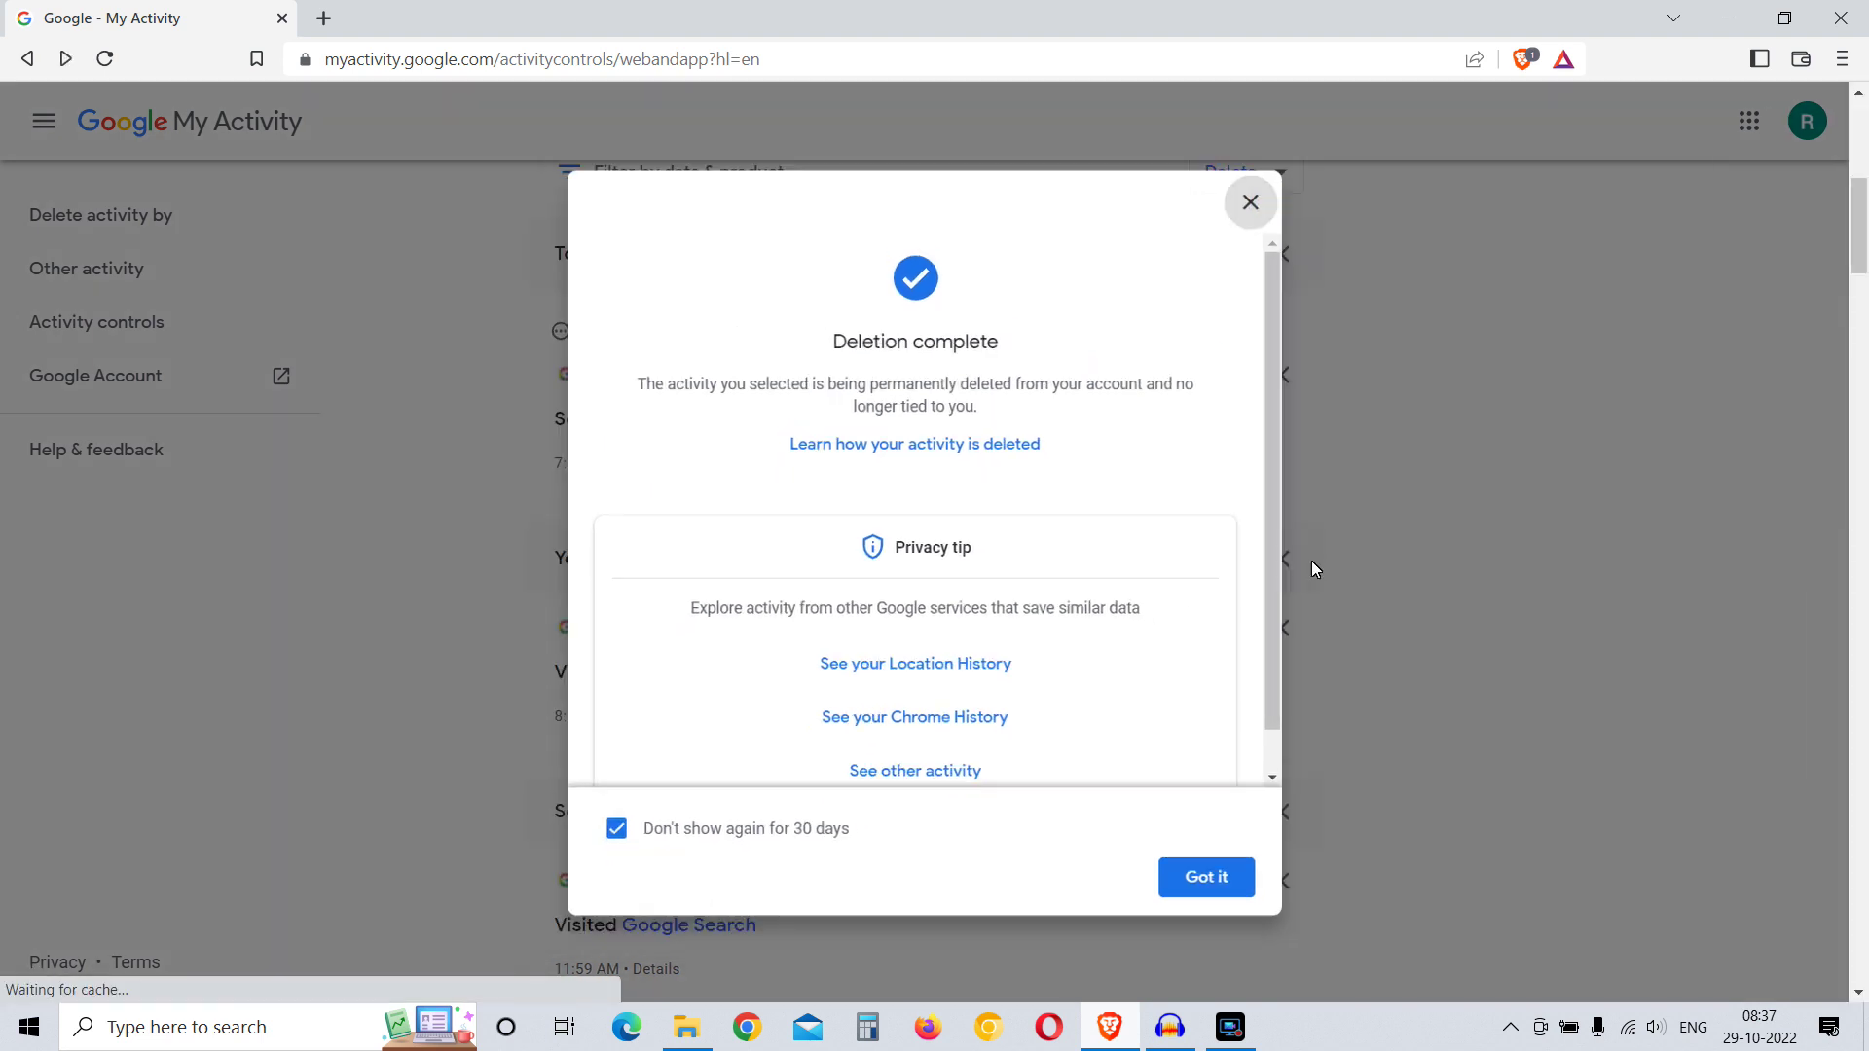
scroll(1140, 605, "up", 2)
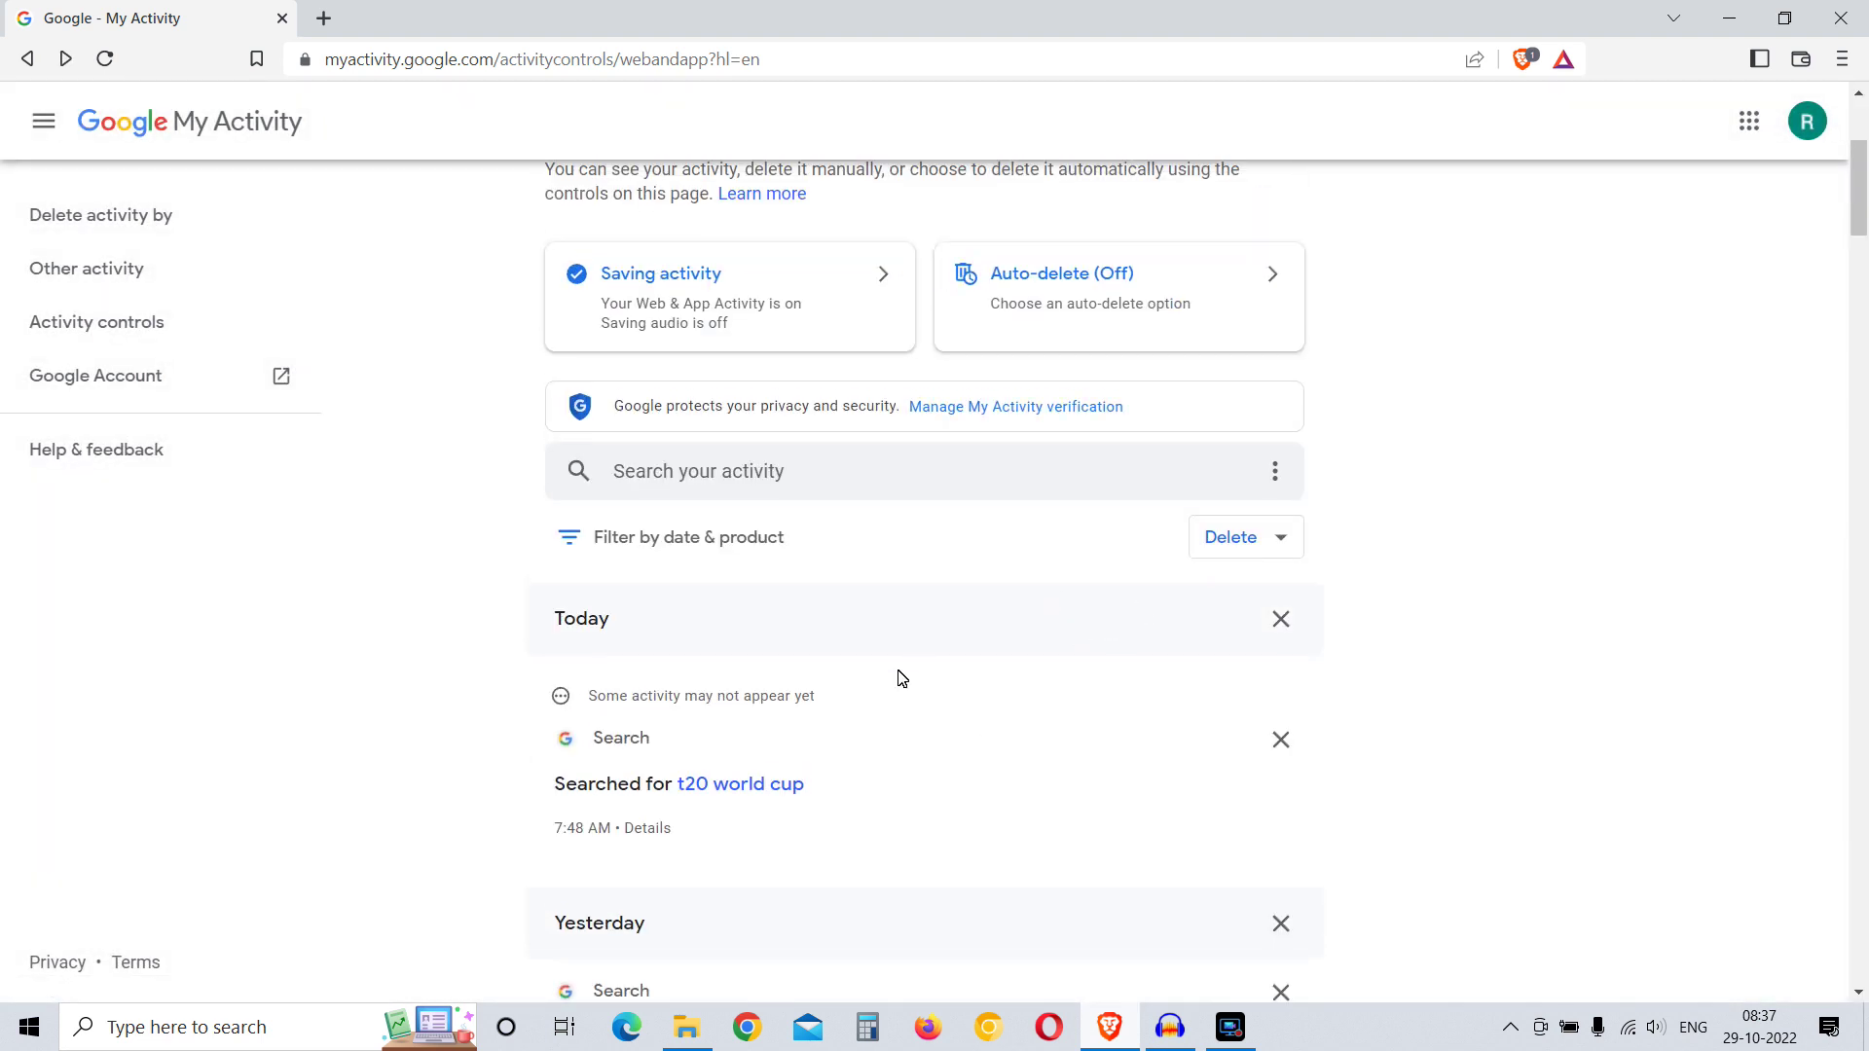
left_click(1266, 541)
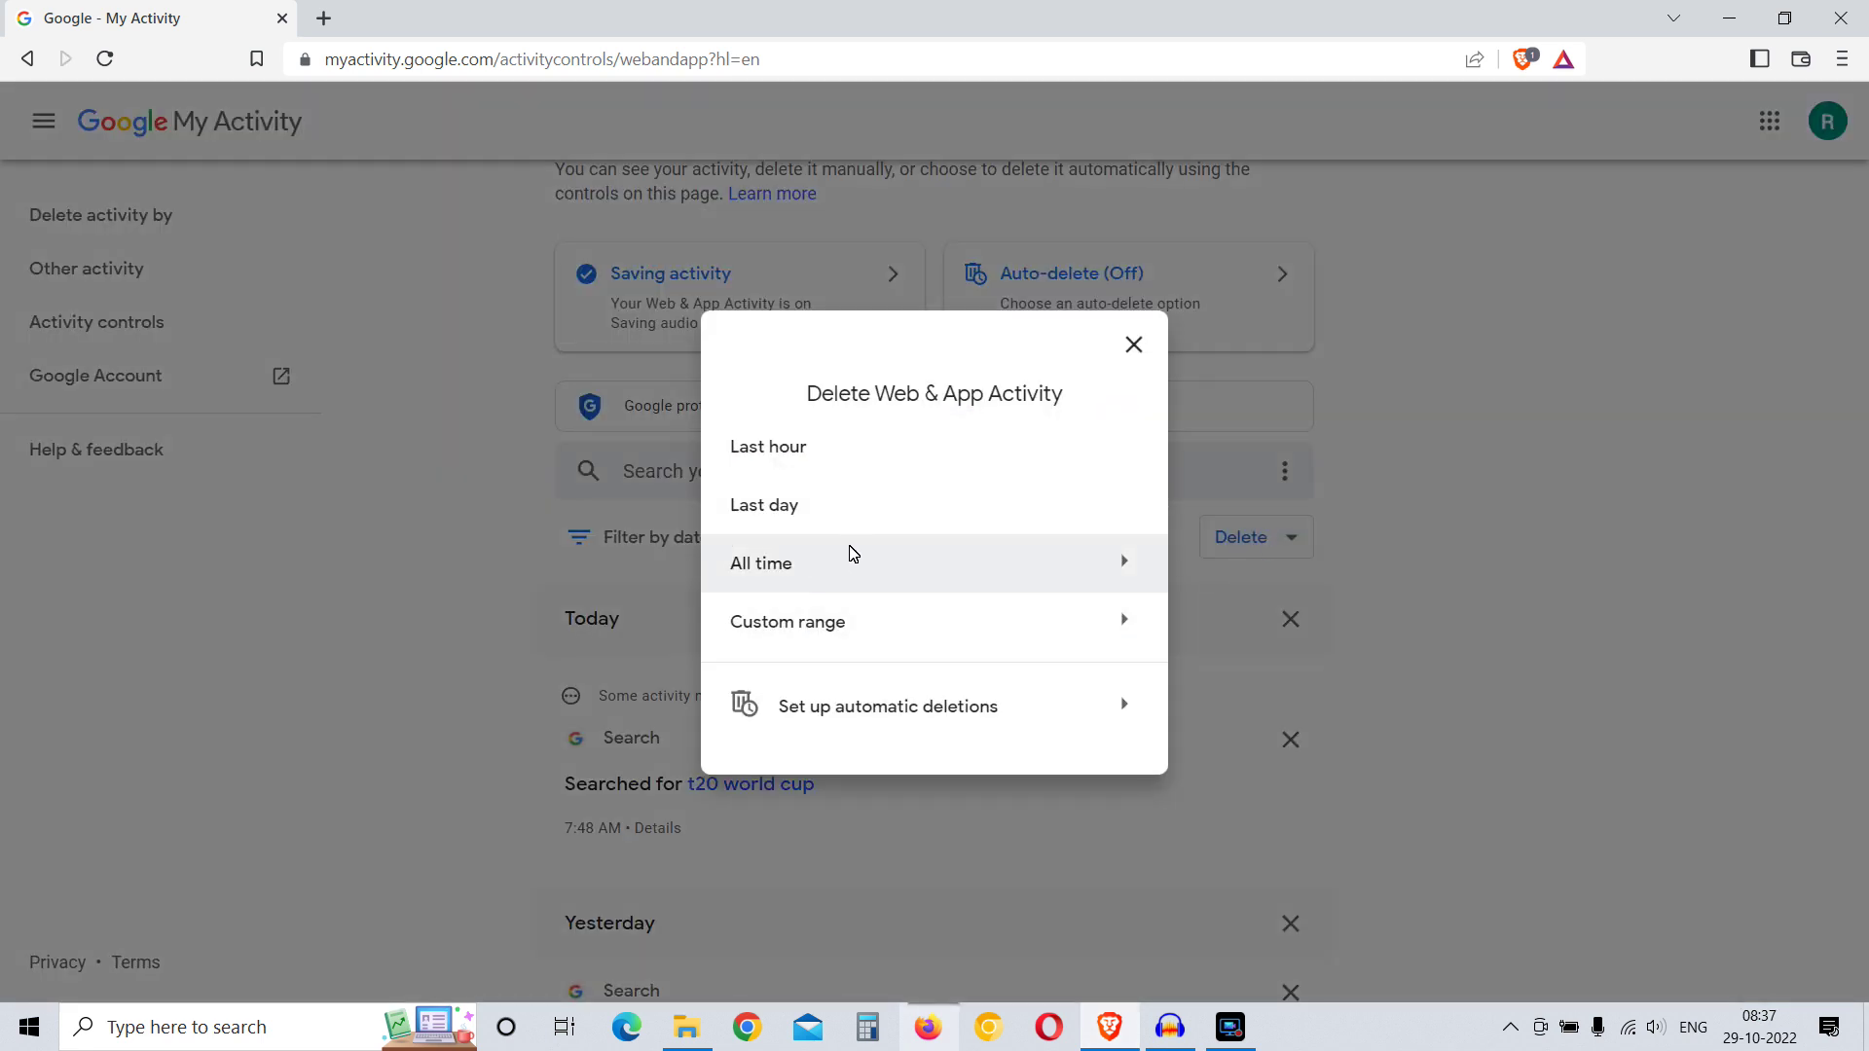
Delete All time activity for Image Search and Search, confirming permanent deletion.
left_click(815, 558)
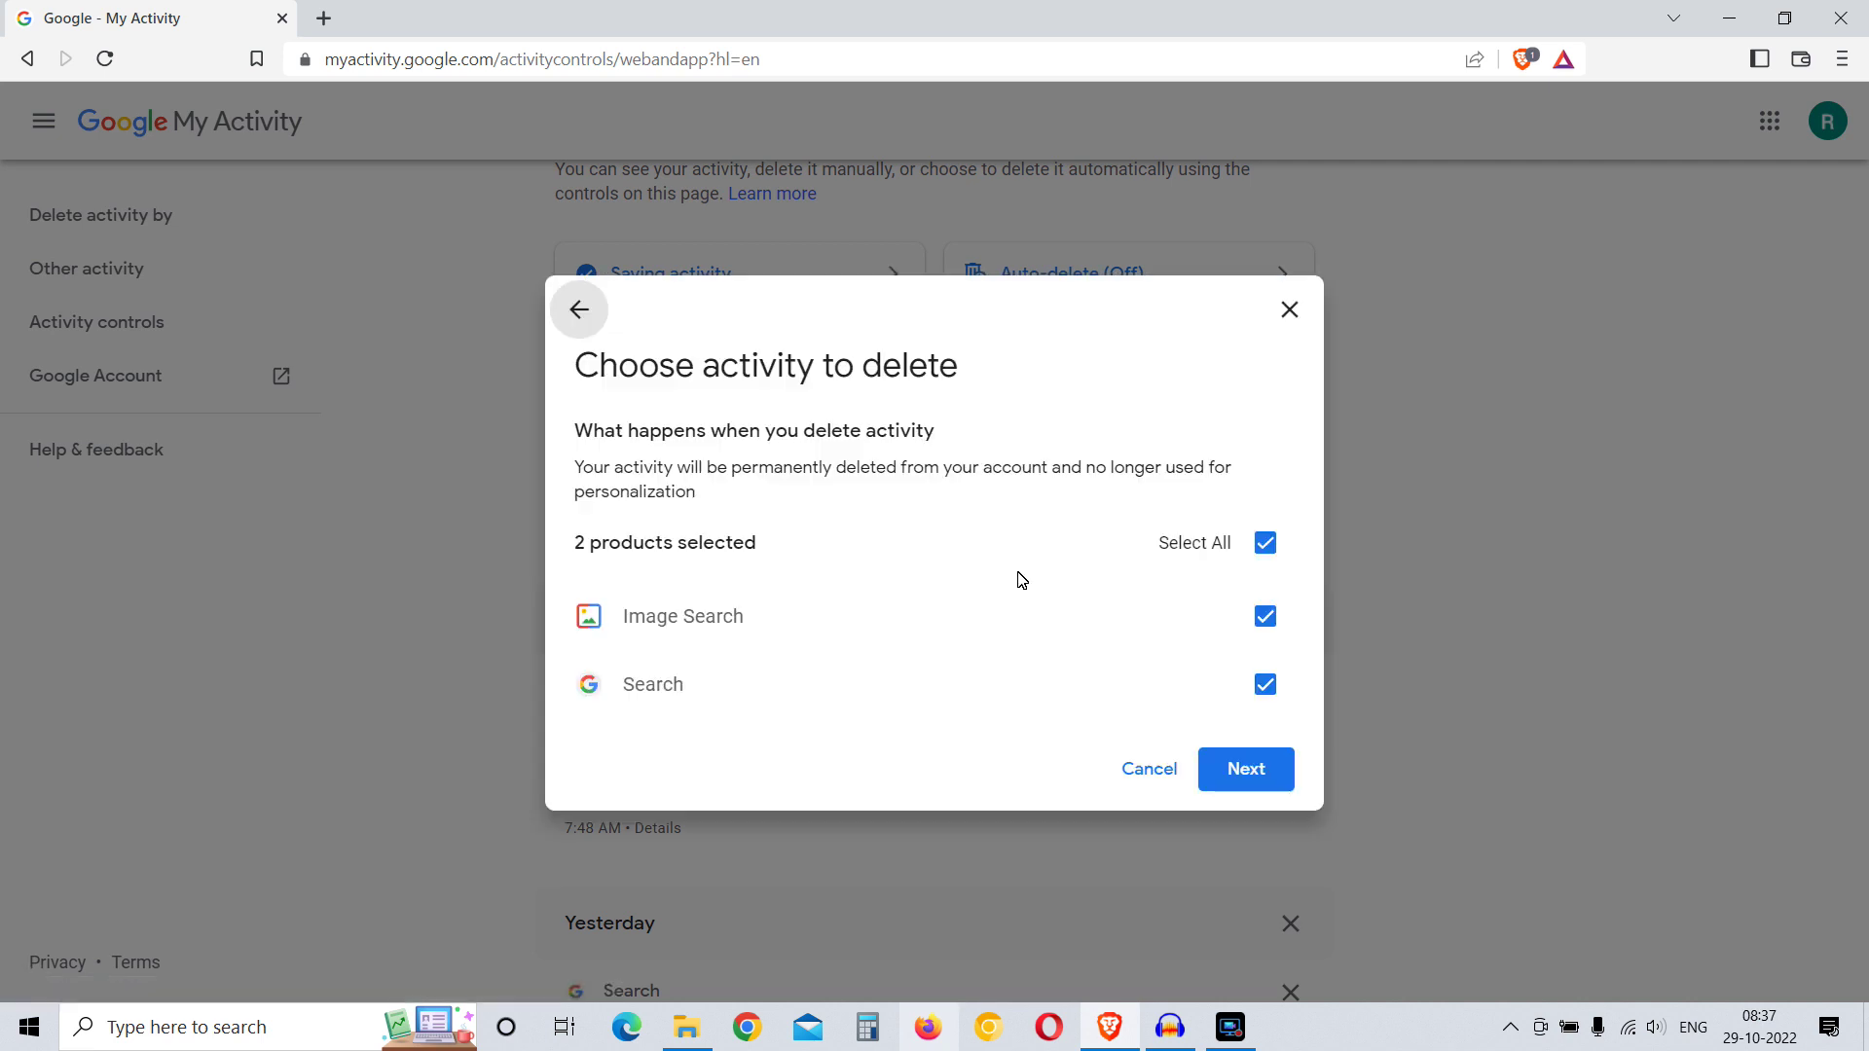
left_click(1258, 785)
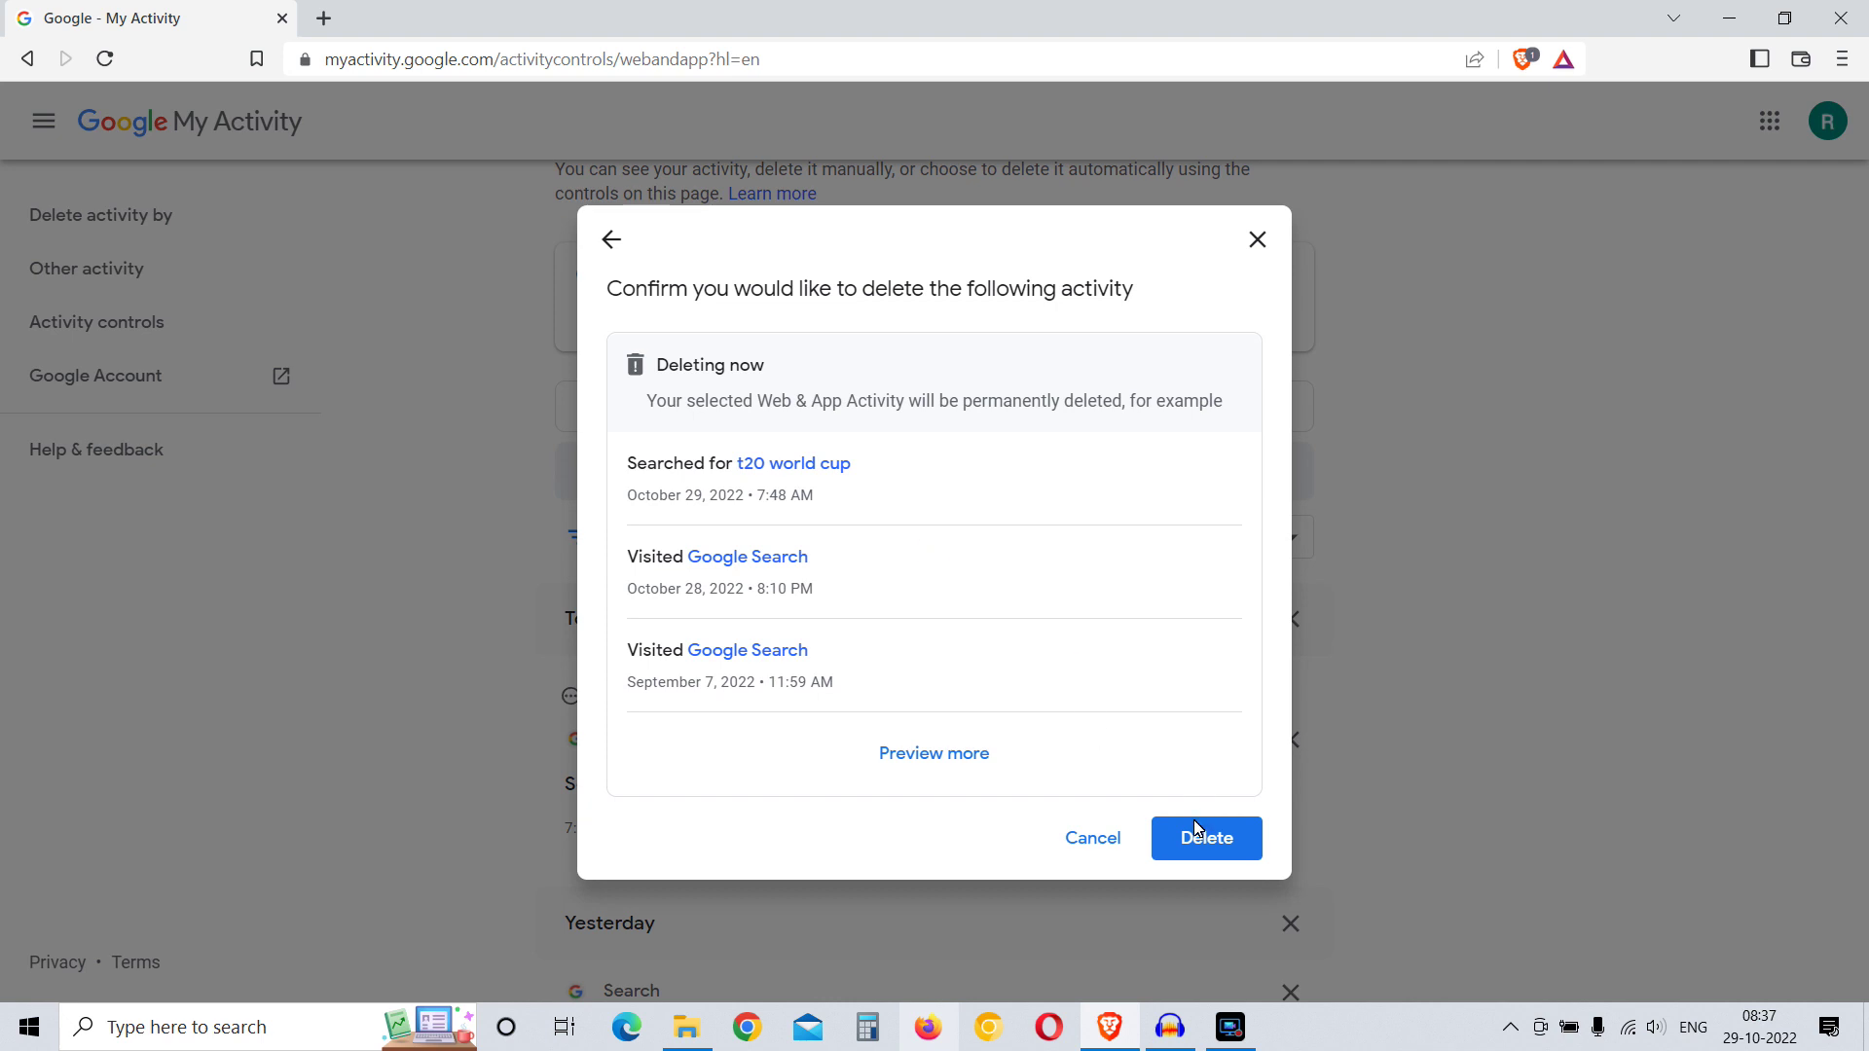
left_click(1218, 844)
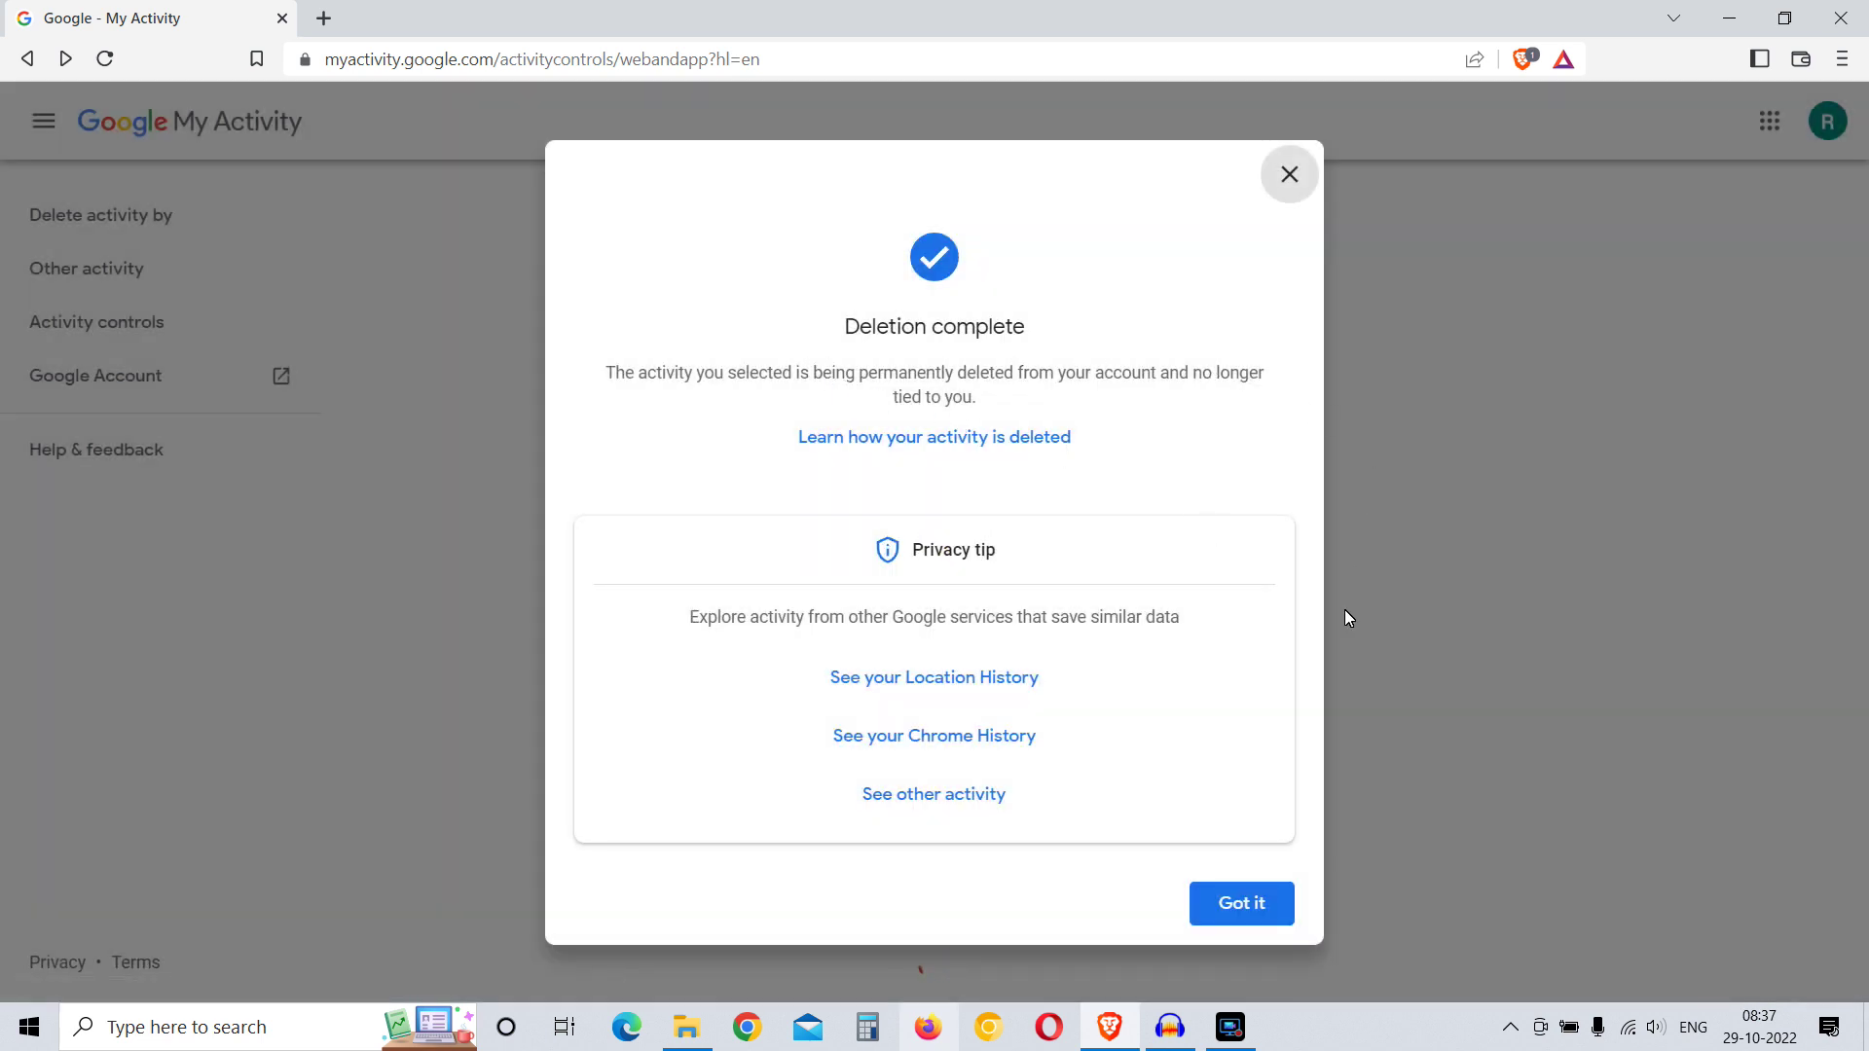
Acknowledge Deletion complete so Web & App Activity shows No activity.
left_click(1224, 903)
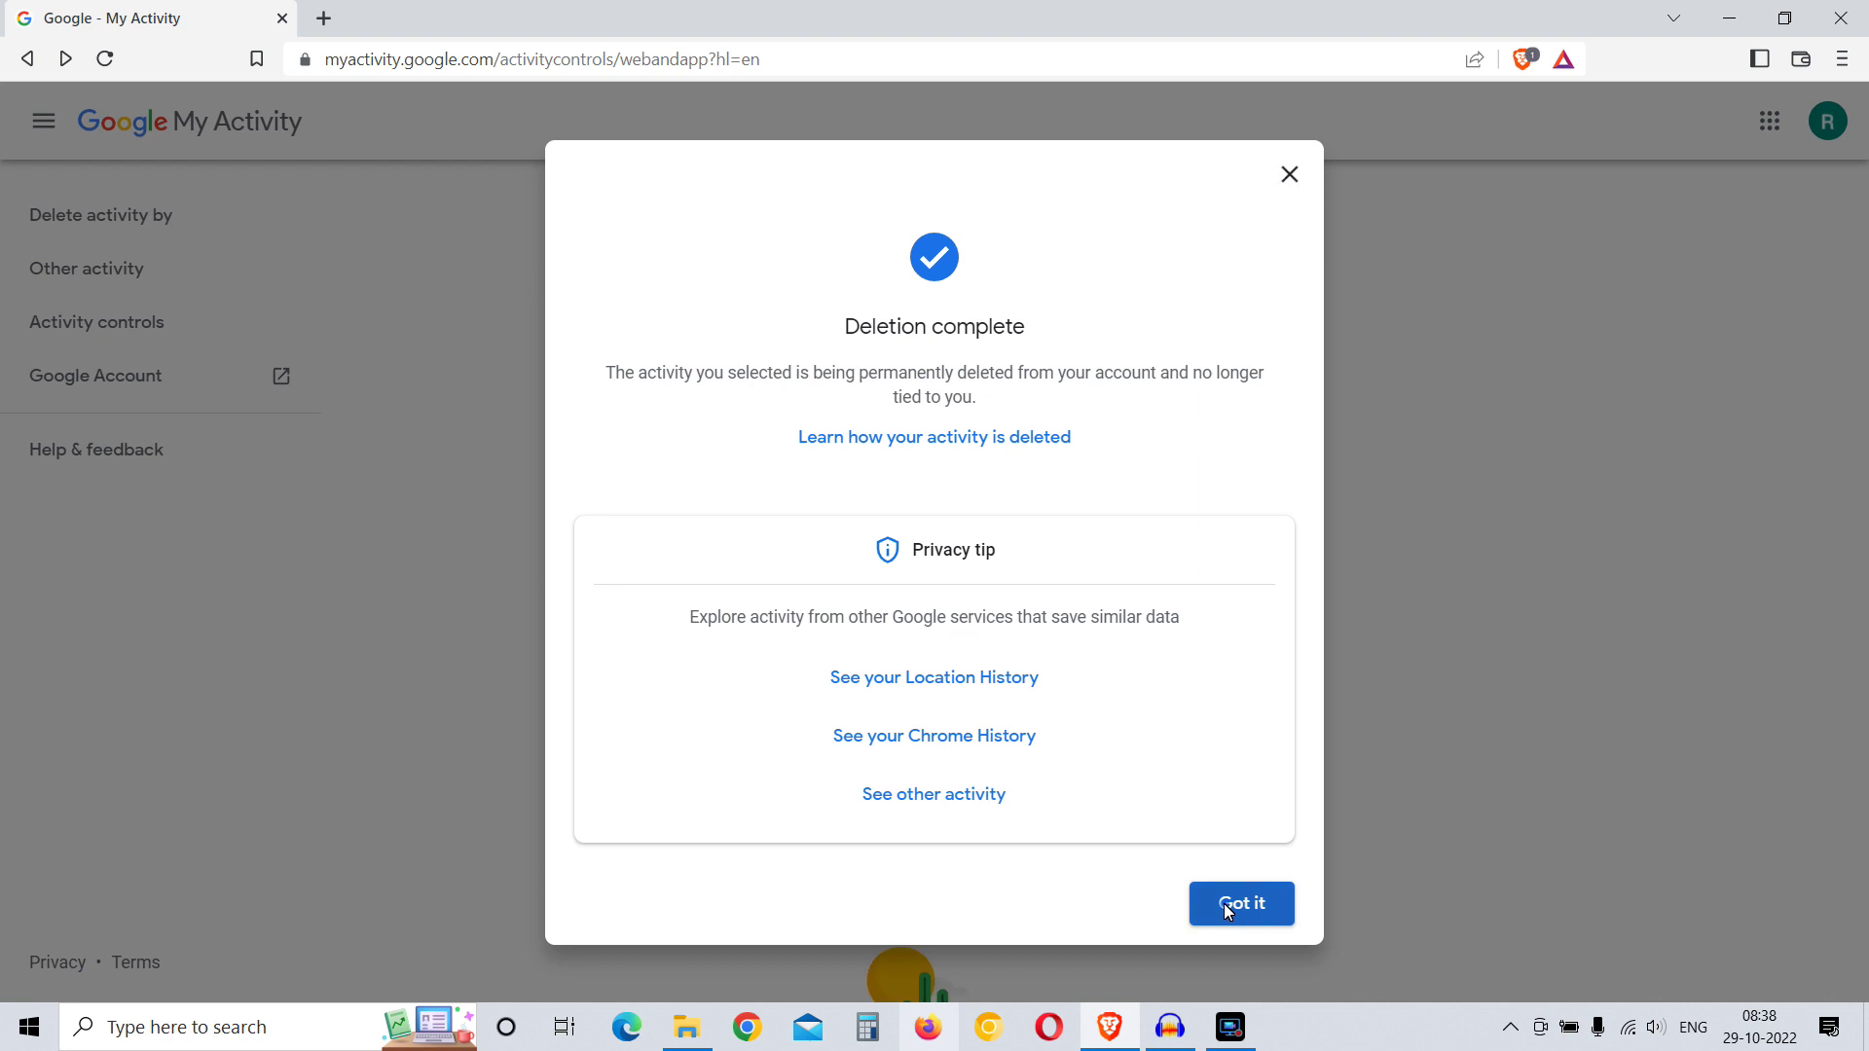
key("Return")
scroll(1041, 689, "down", 2)
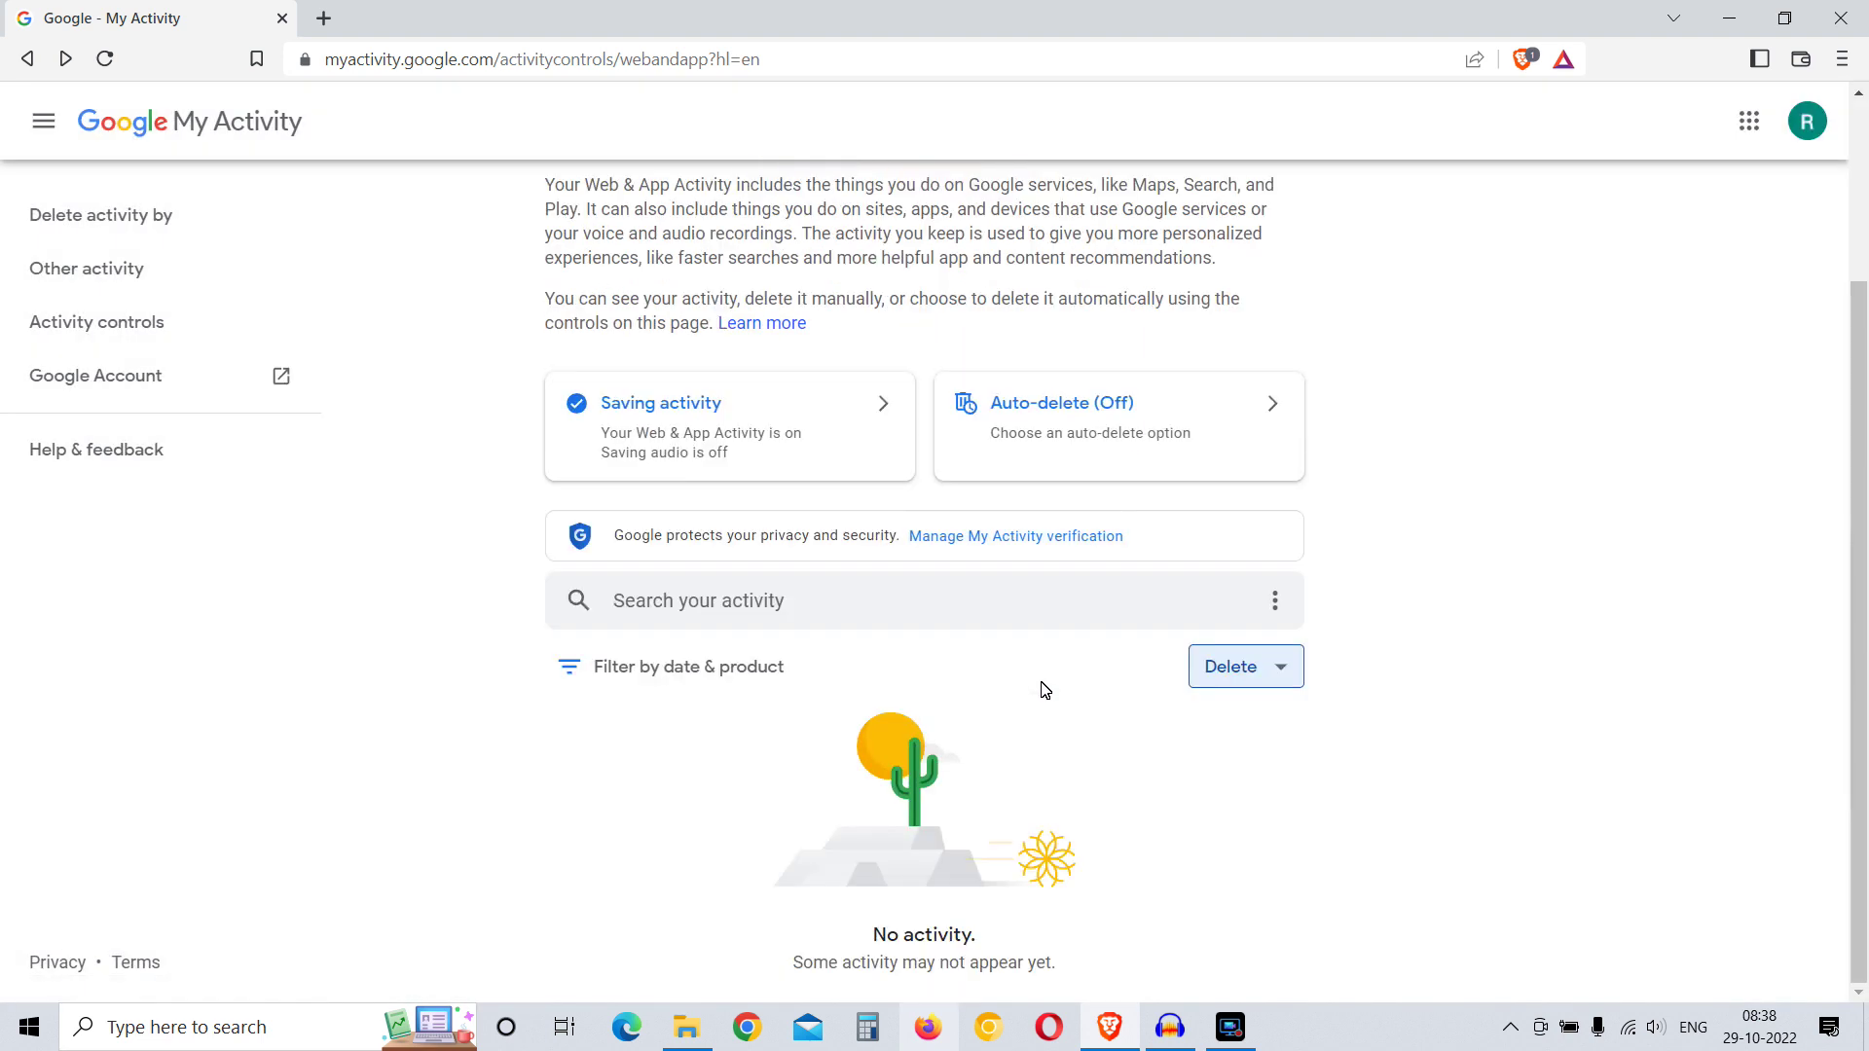